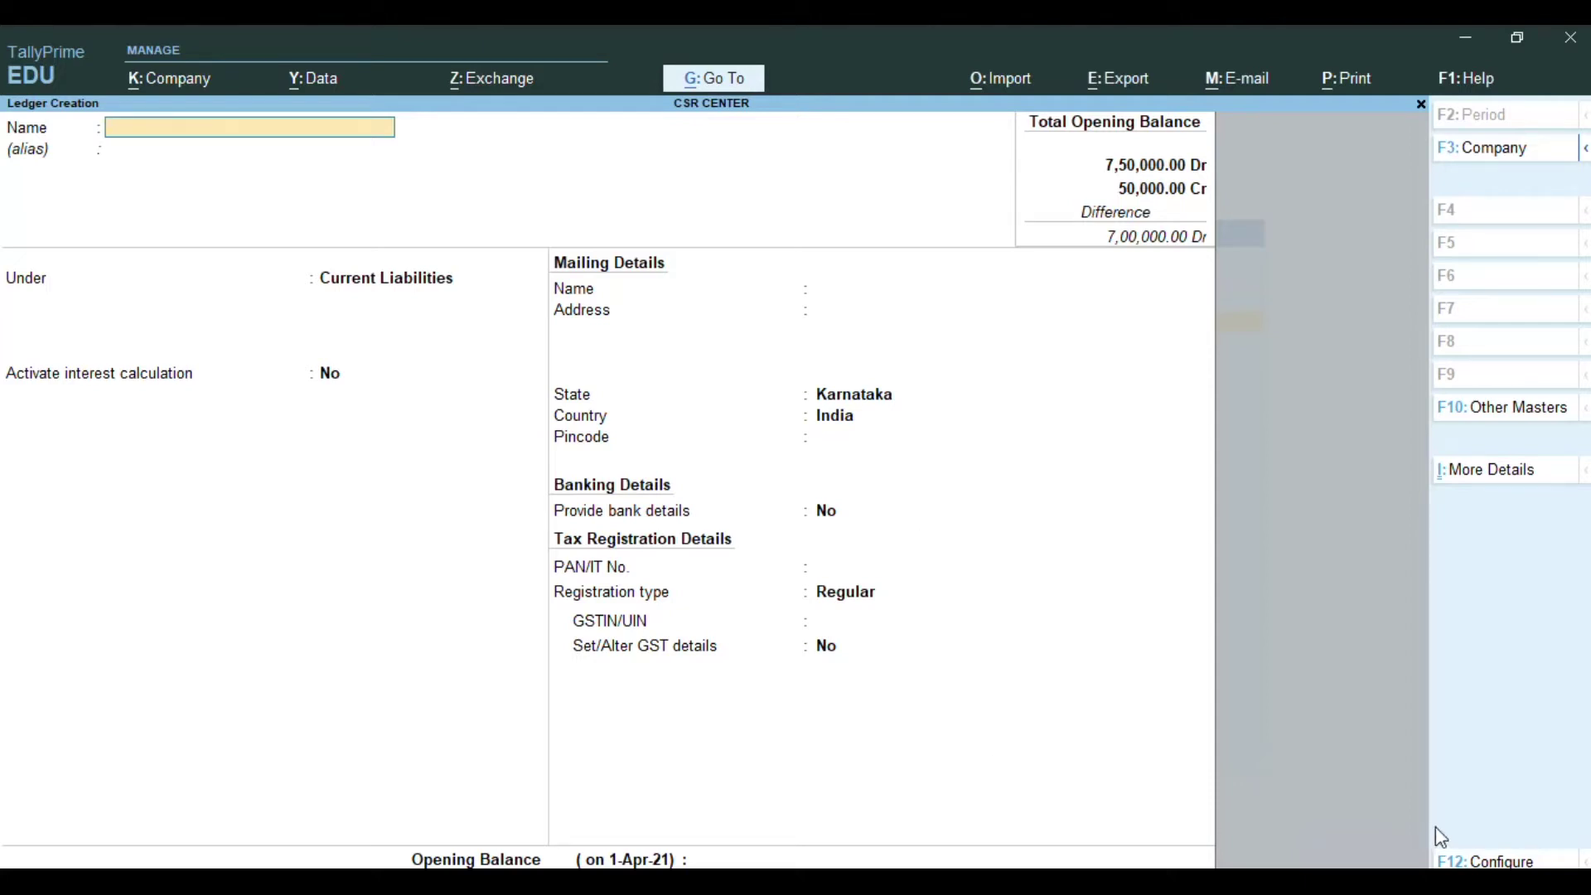
Step: Switch to the CSR CENTERS LEDGERS workbook in Excel and review the ledgers listed under Fixed Assets, from Furniture to Computers
left_click(1474, 862)
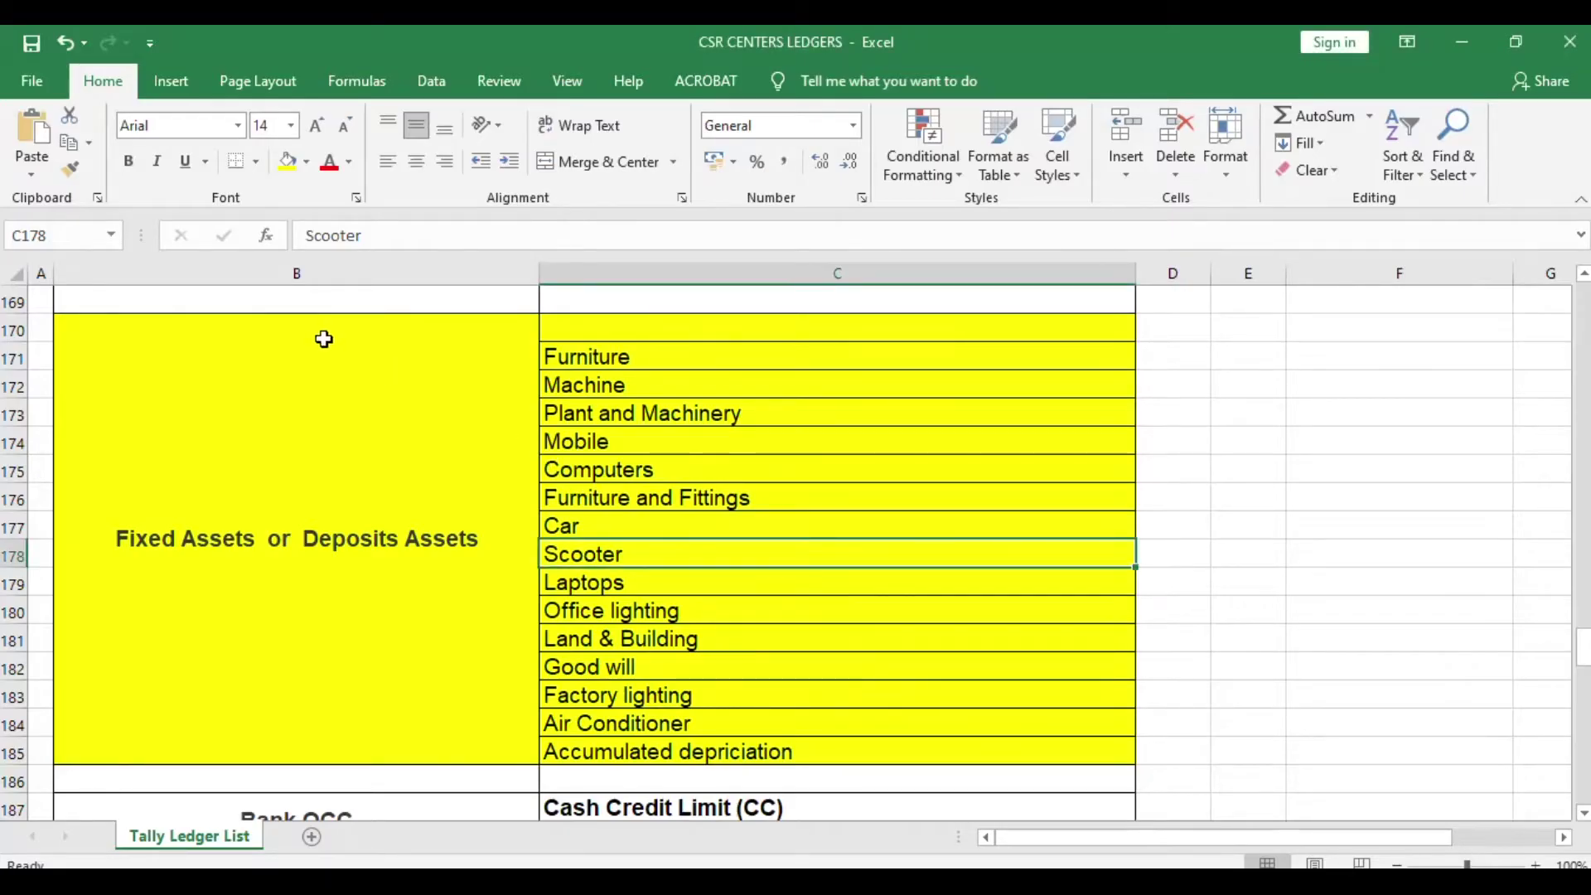
left_click_drag(395, 355, 825, 540)
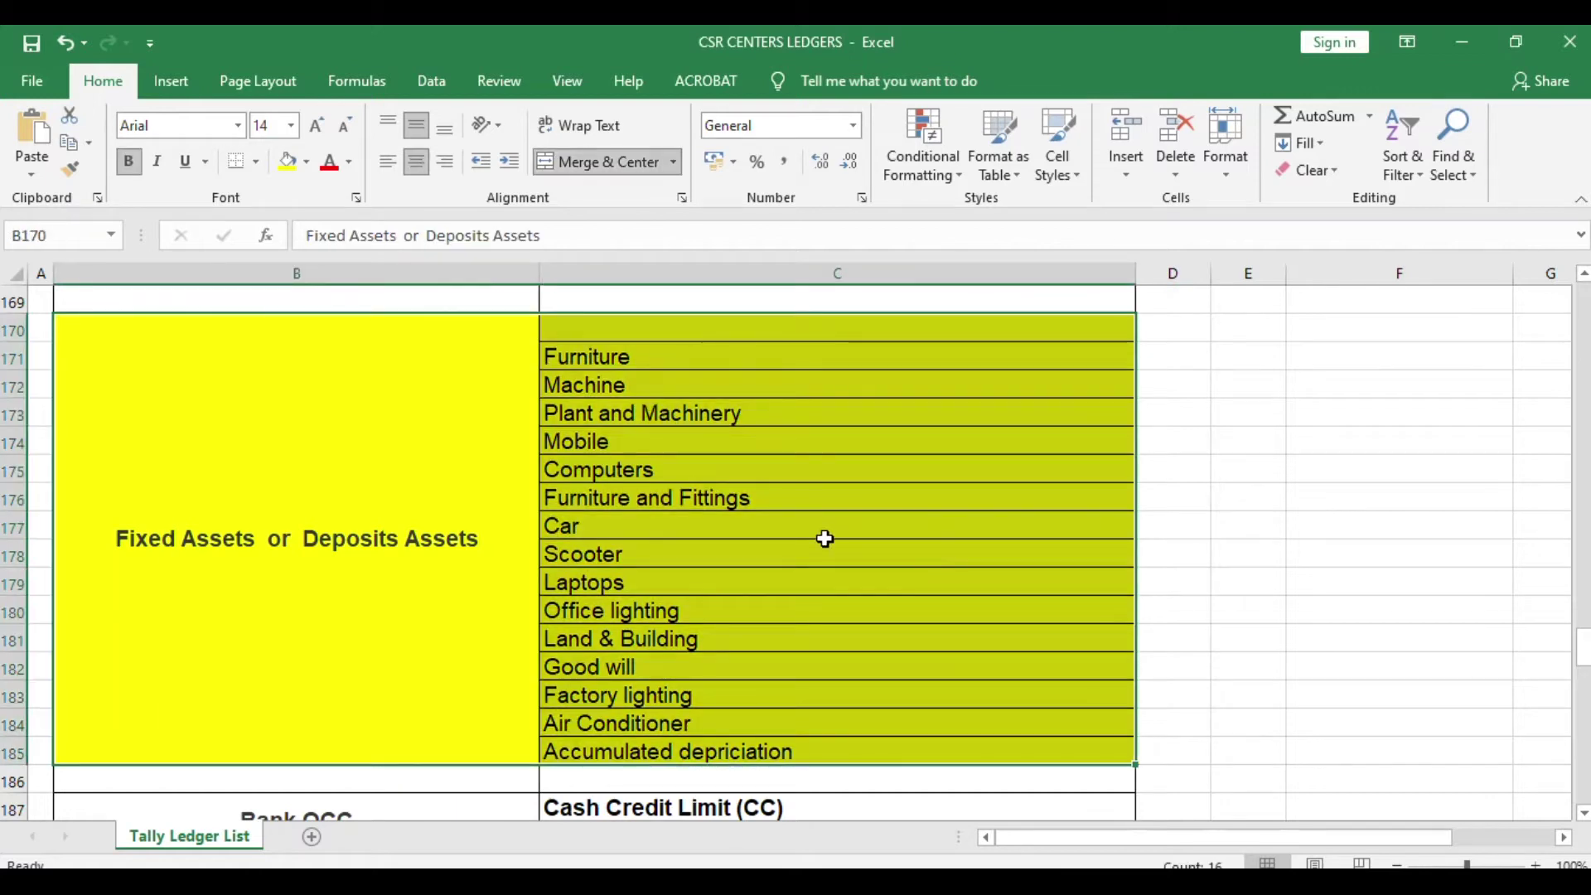
left_click(853, 469)
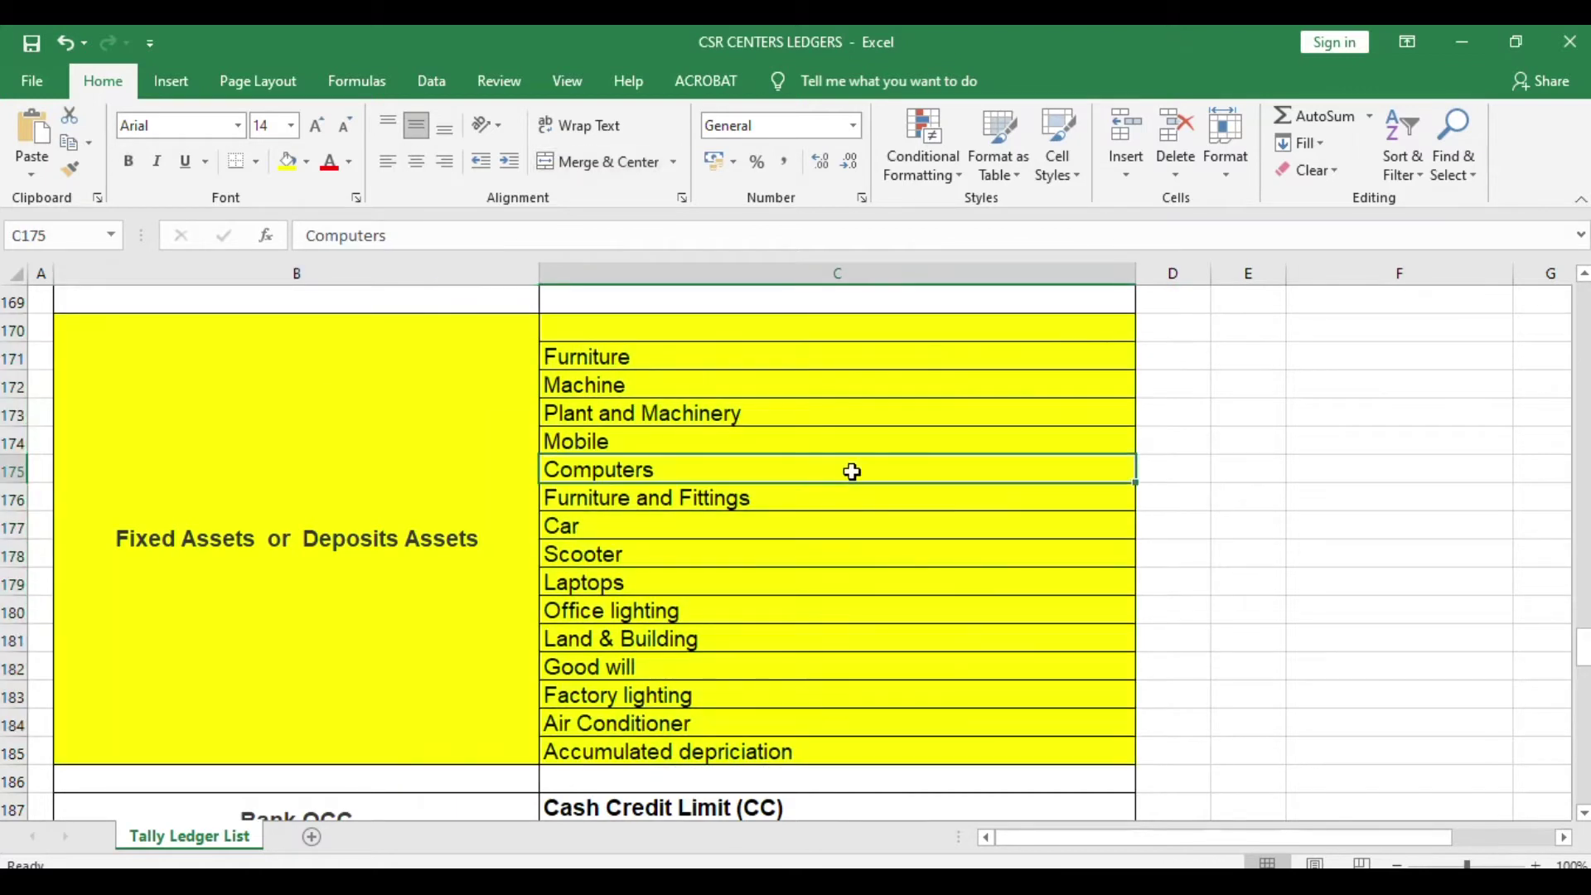
left_click(663, 358)
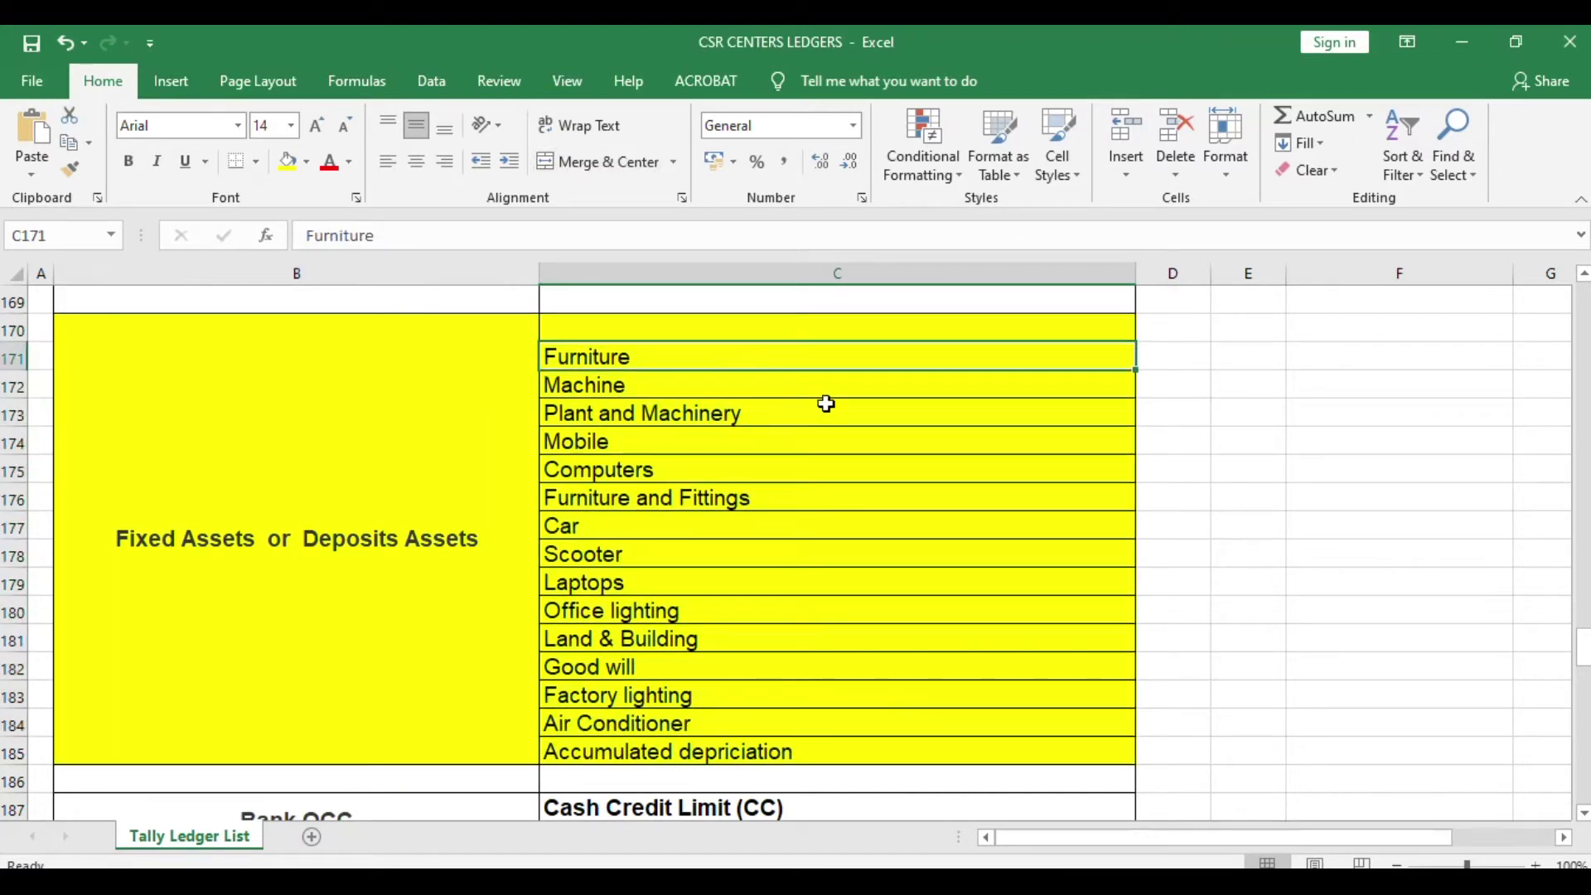
left_click(866, 390)
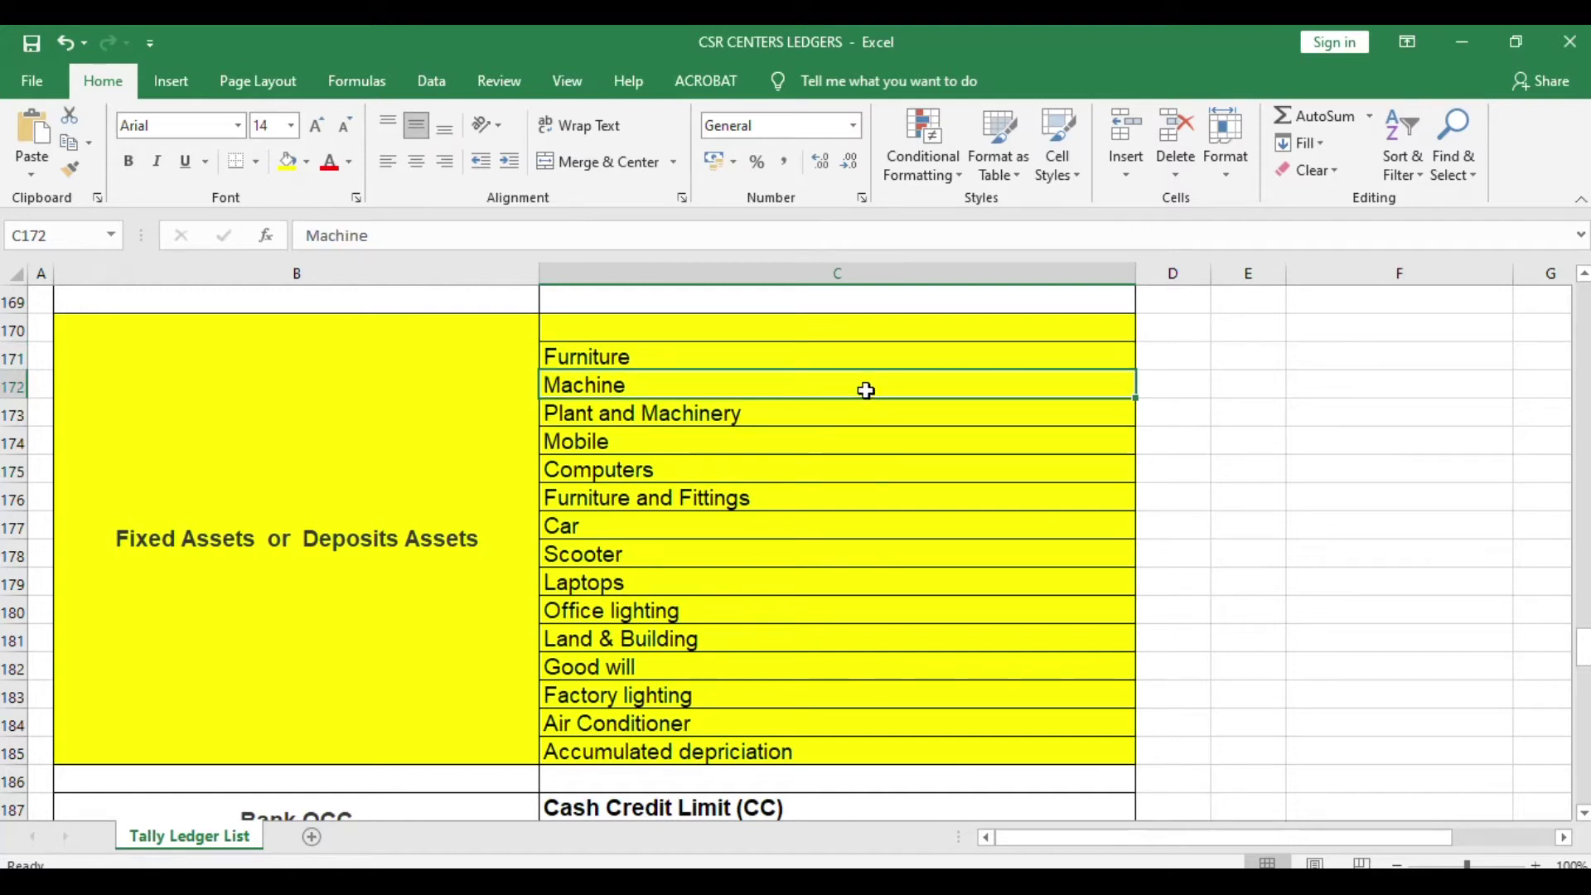
left_click(819, 414)
left_click(802, 442)
left_click(810, 471)
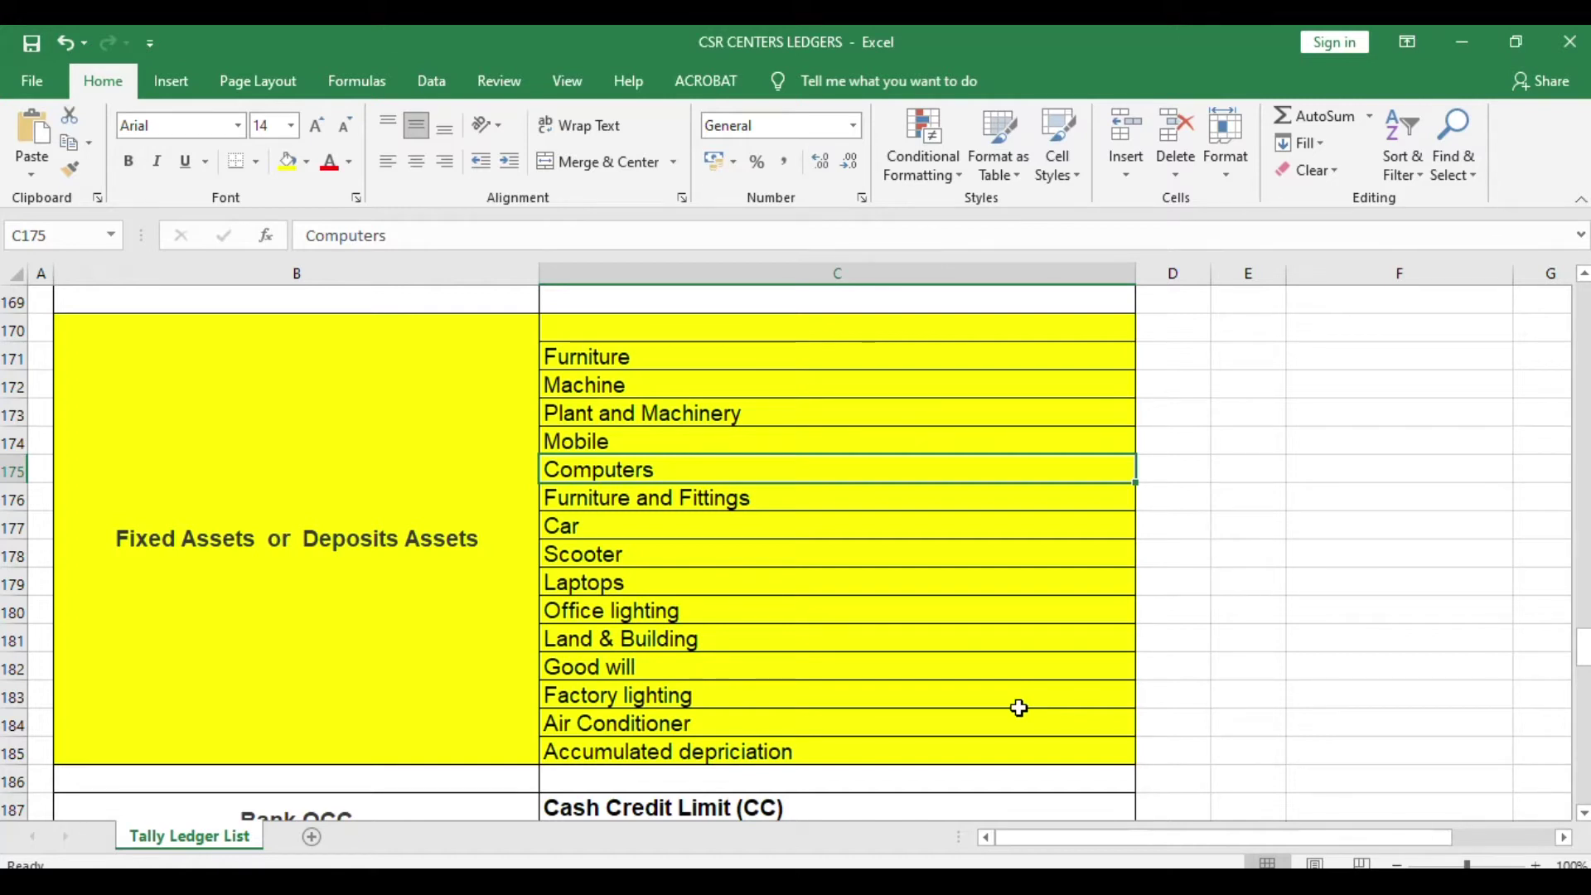
Step: Switch to TallyPrime and name the new ledger Computers under Fixed Assets, with interest calculation No and GST Not Applicable
key("alt+Tab")
key("ctrl+alt+v")
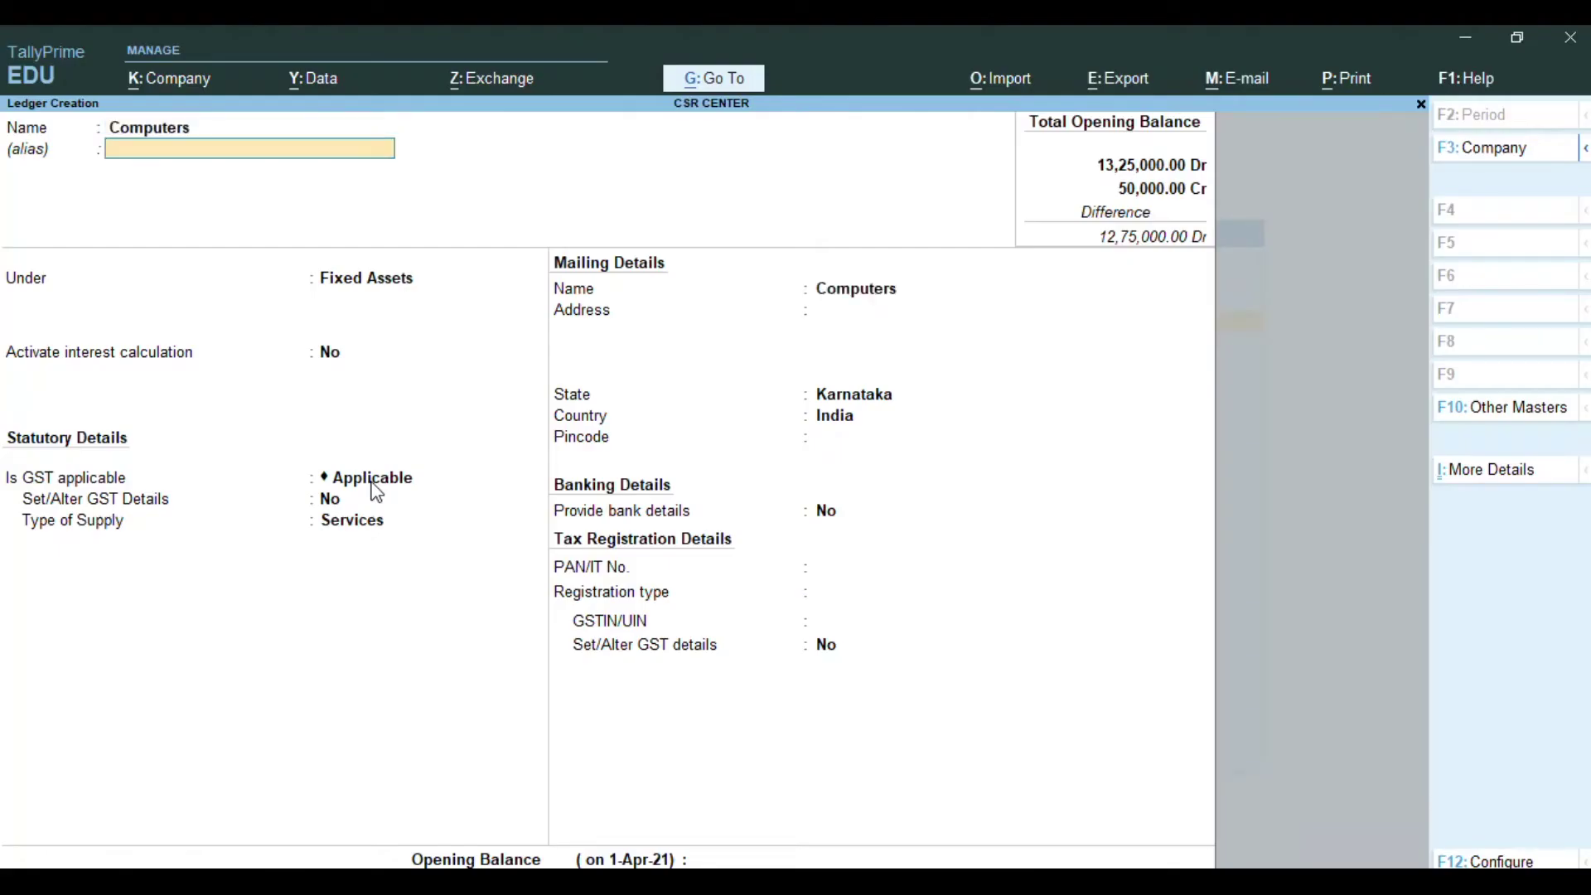
key("Return")
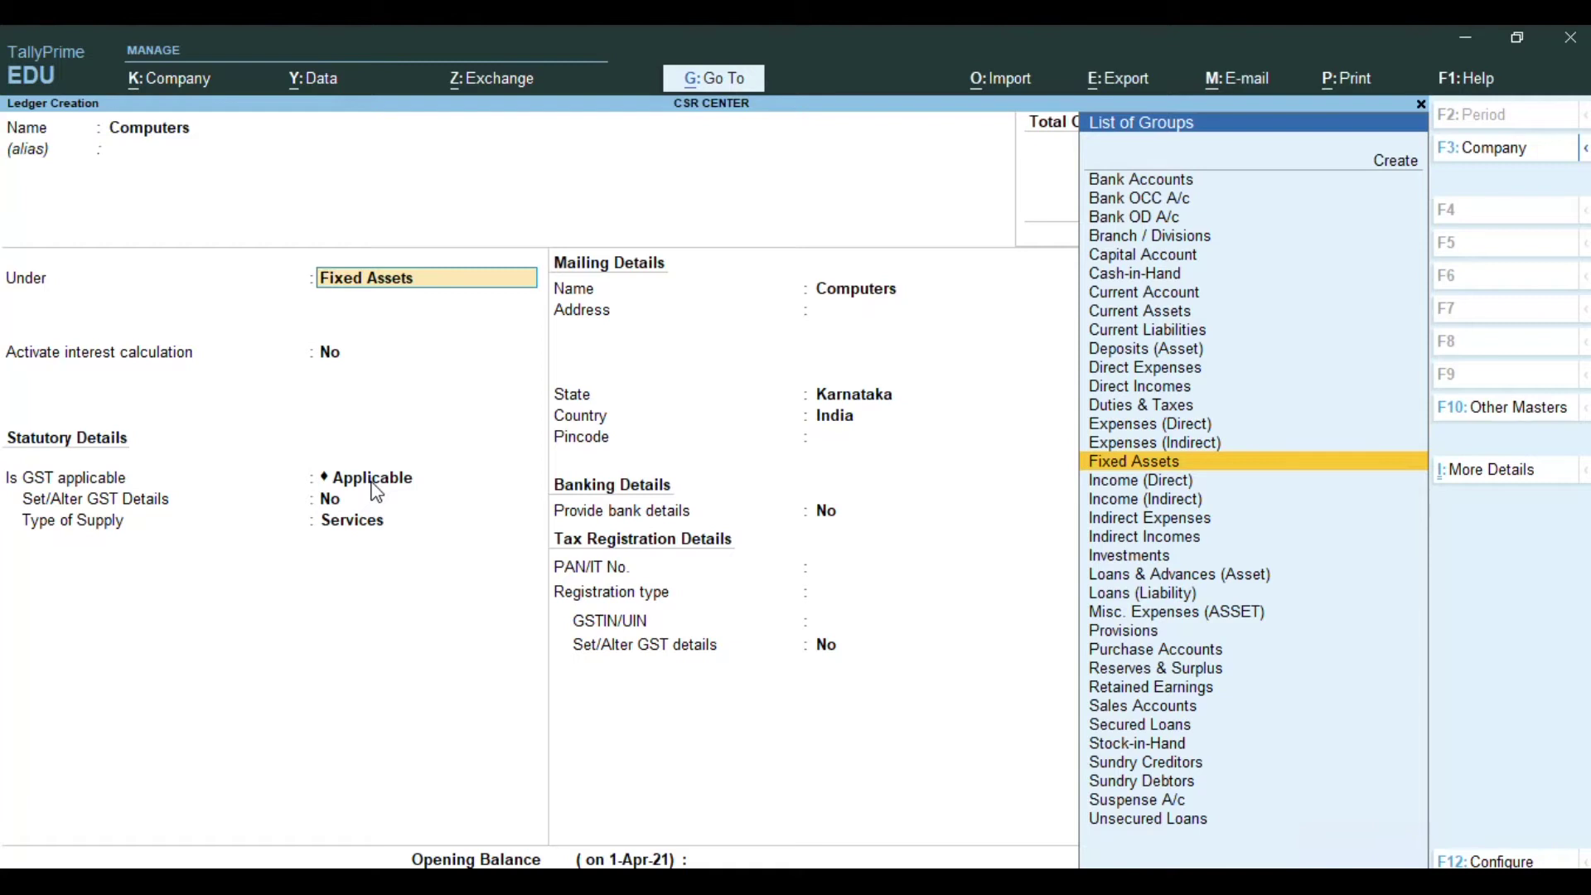
key("Return")
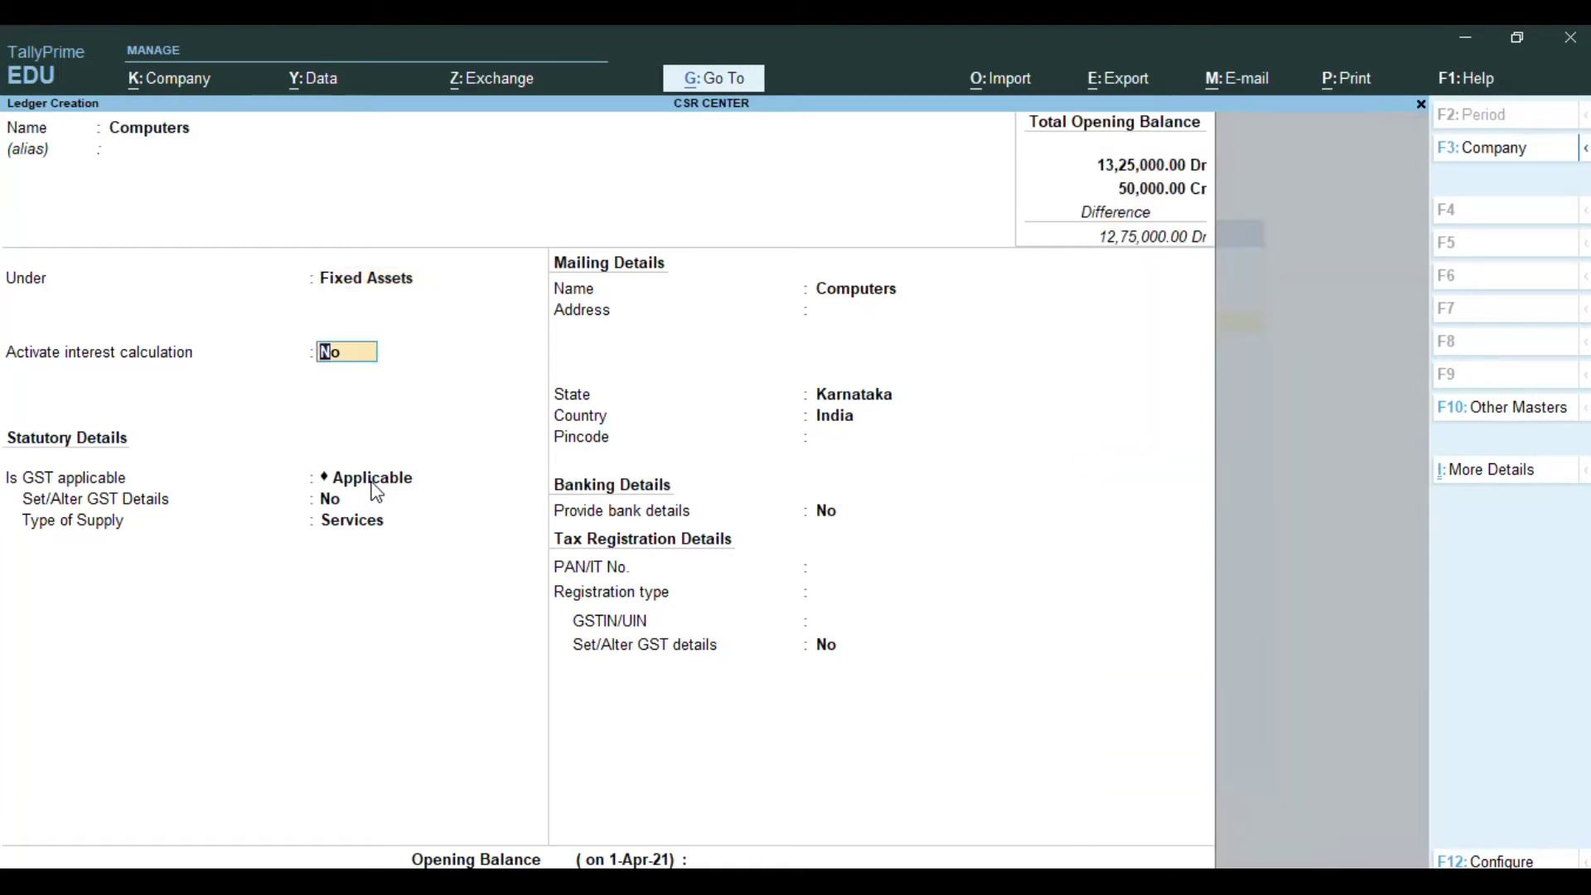
key("Return")
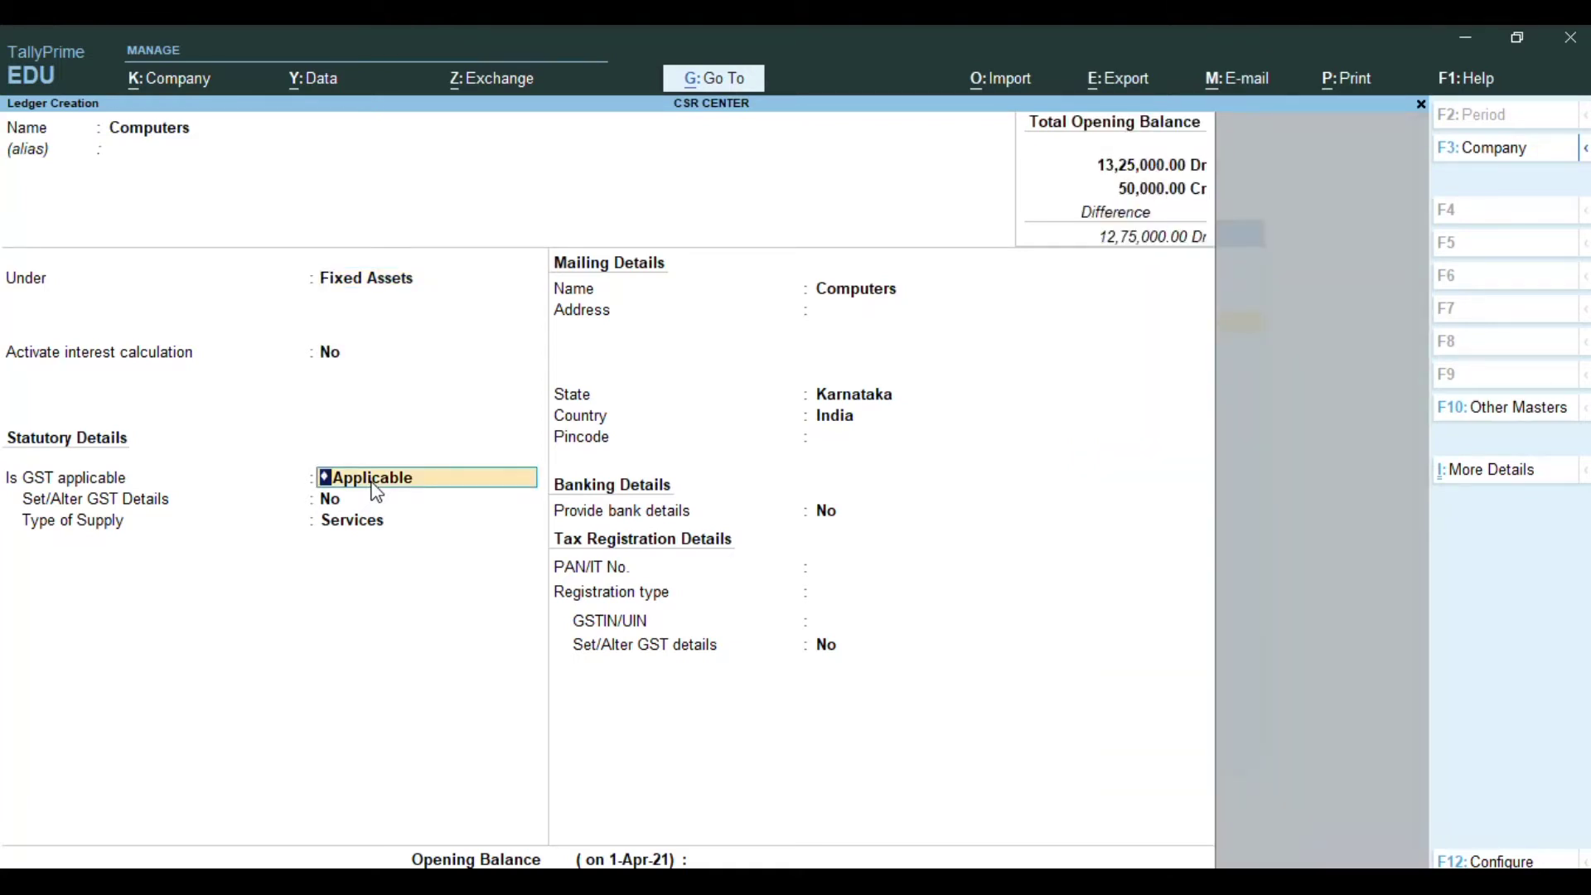
type("Not")
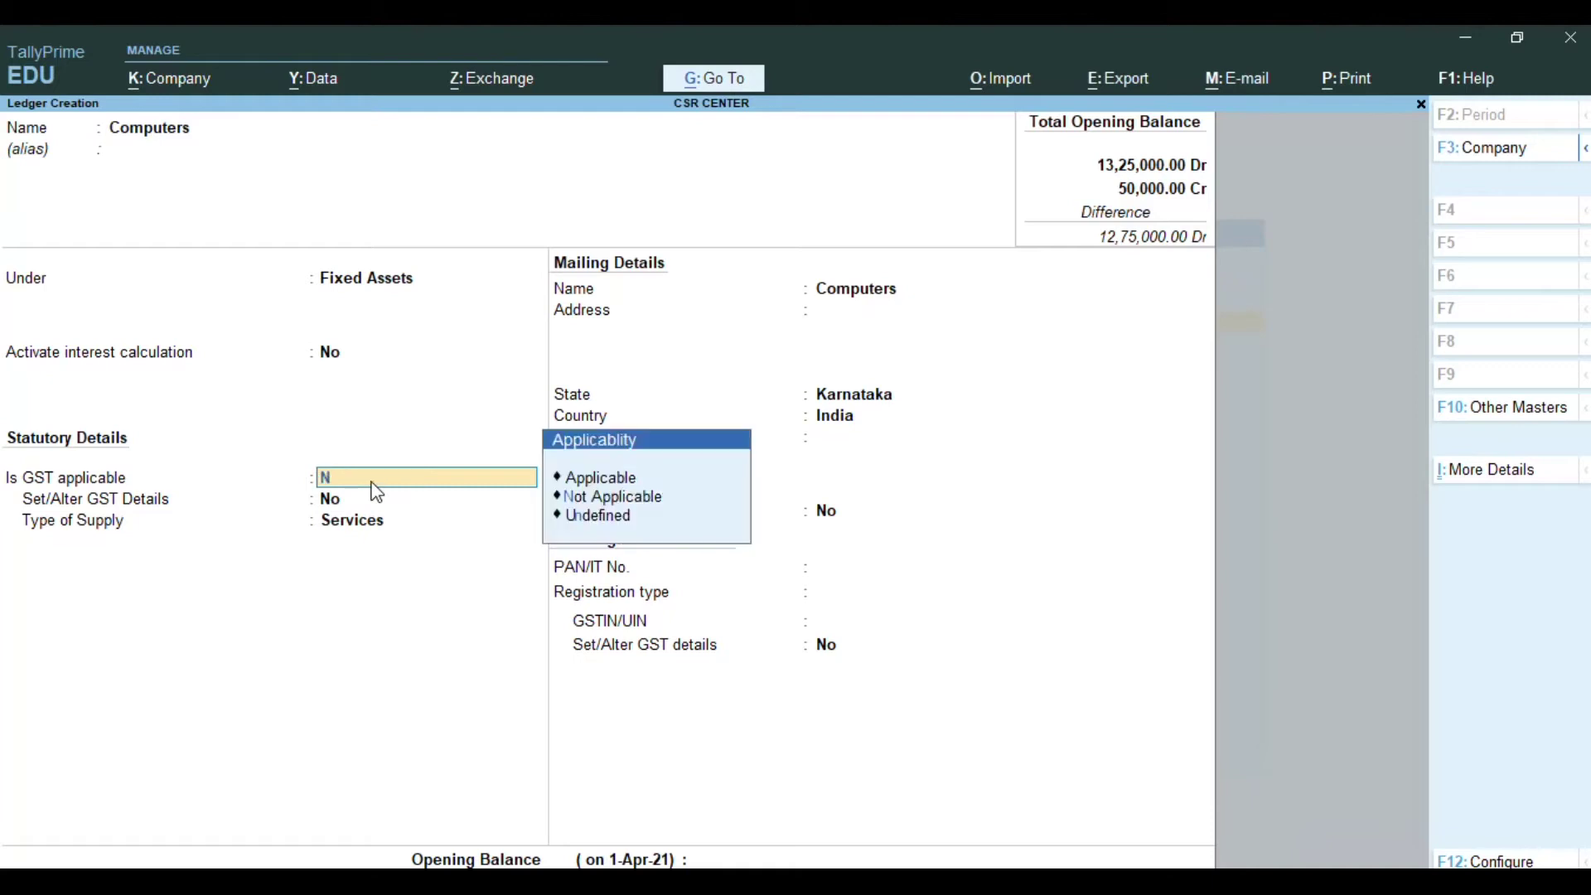
key("Return")
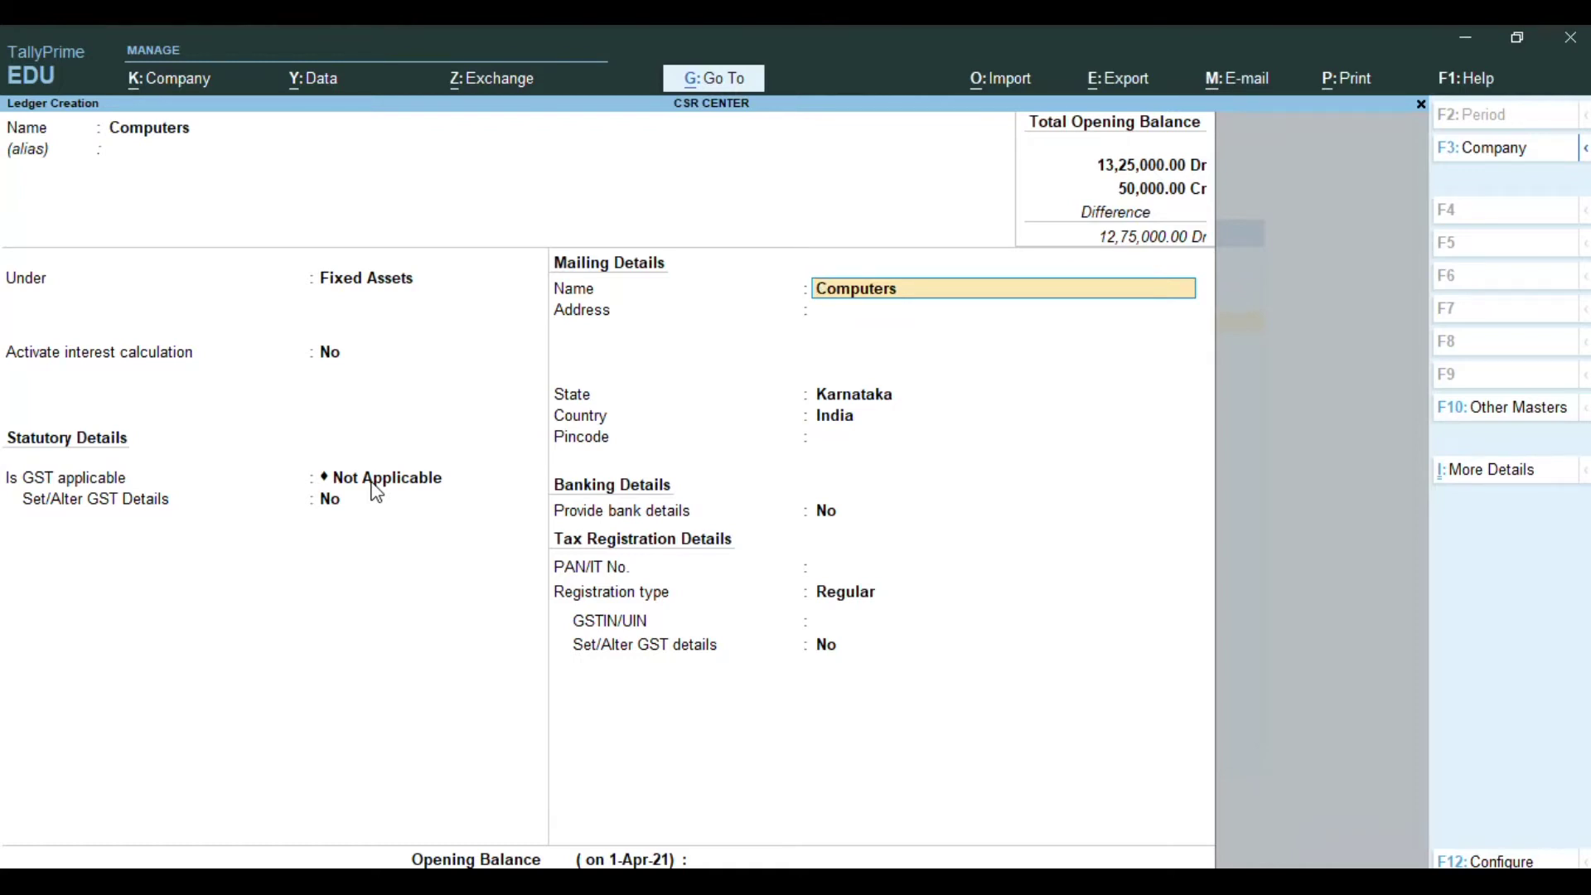
Step: Keep the default mailing, bank and tax registration details for the Computers ledger, leaving PAN/IT No. and GSTIN/UIN blank
key("Return")
key("Return")
key("Return")
key("Return")
key("Return")
key("Return")
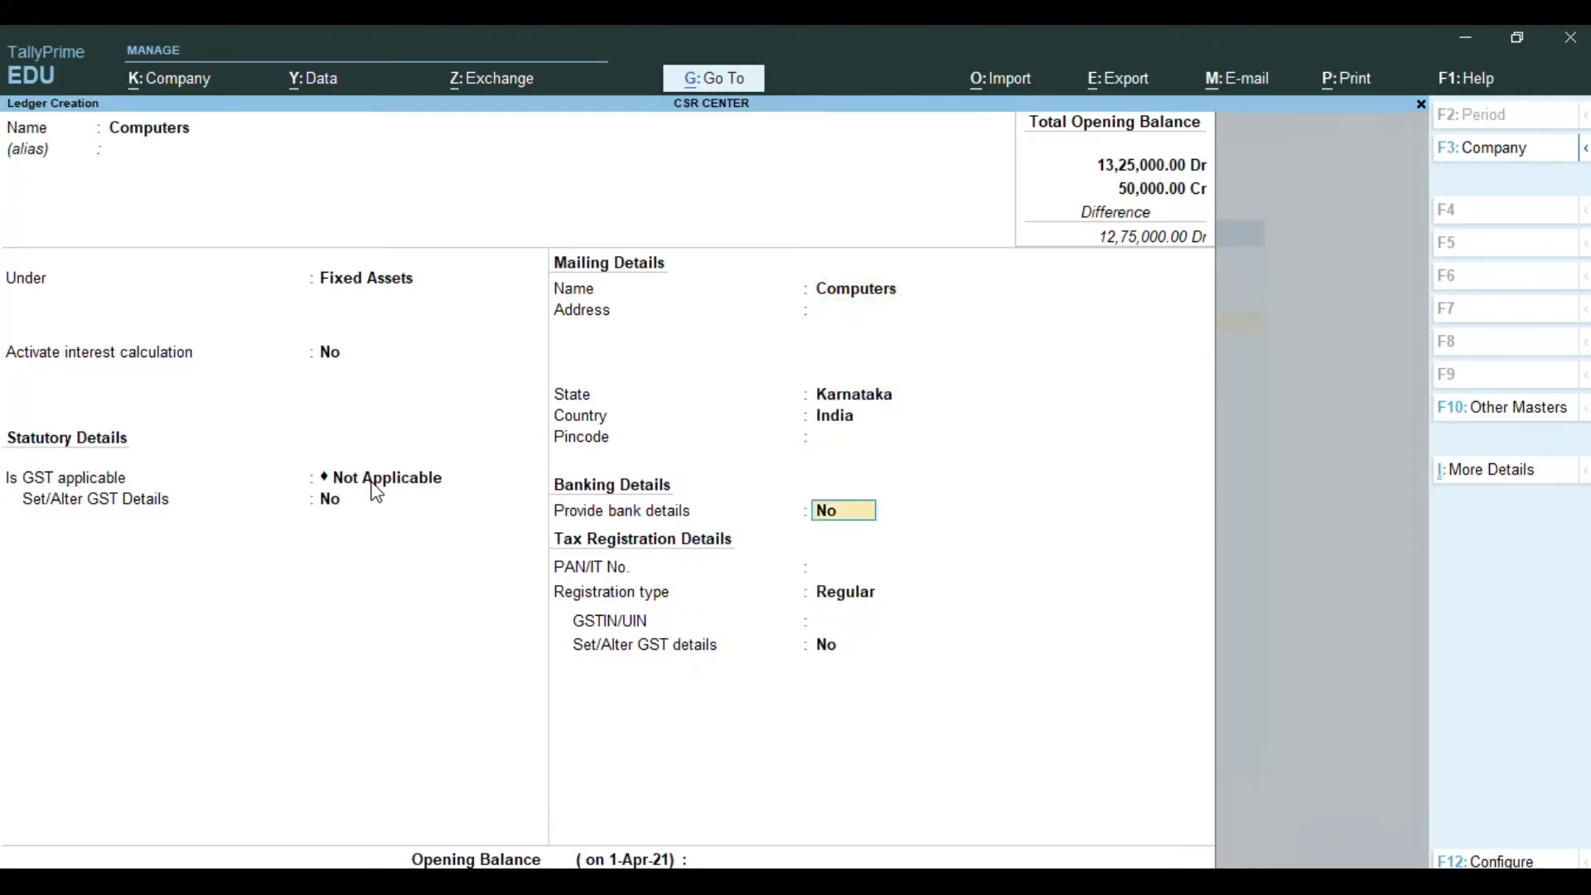
key("Return")
key("Return")
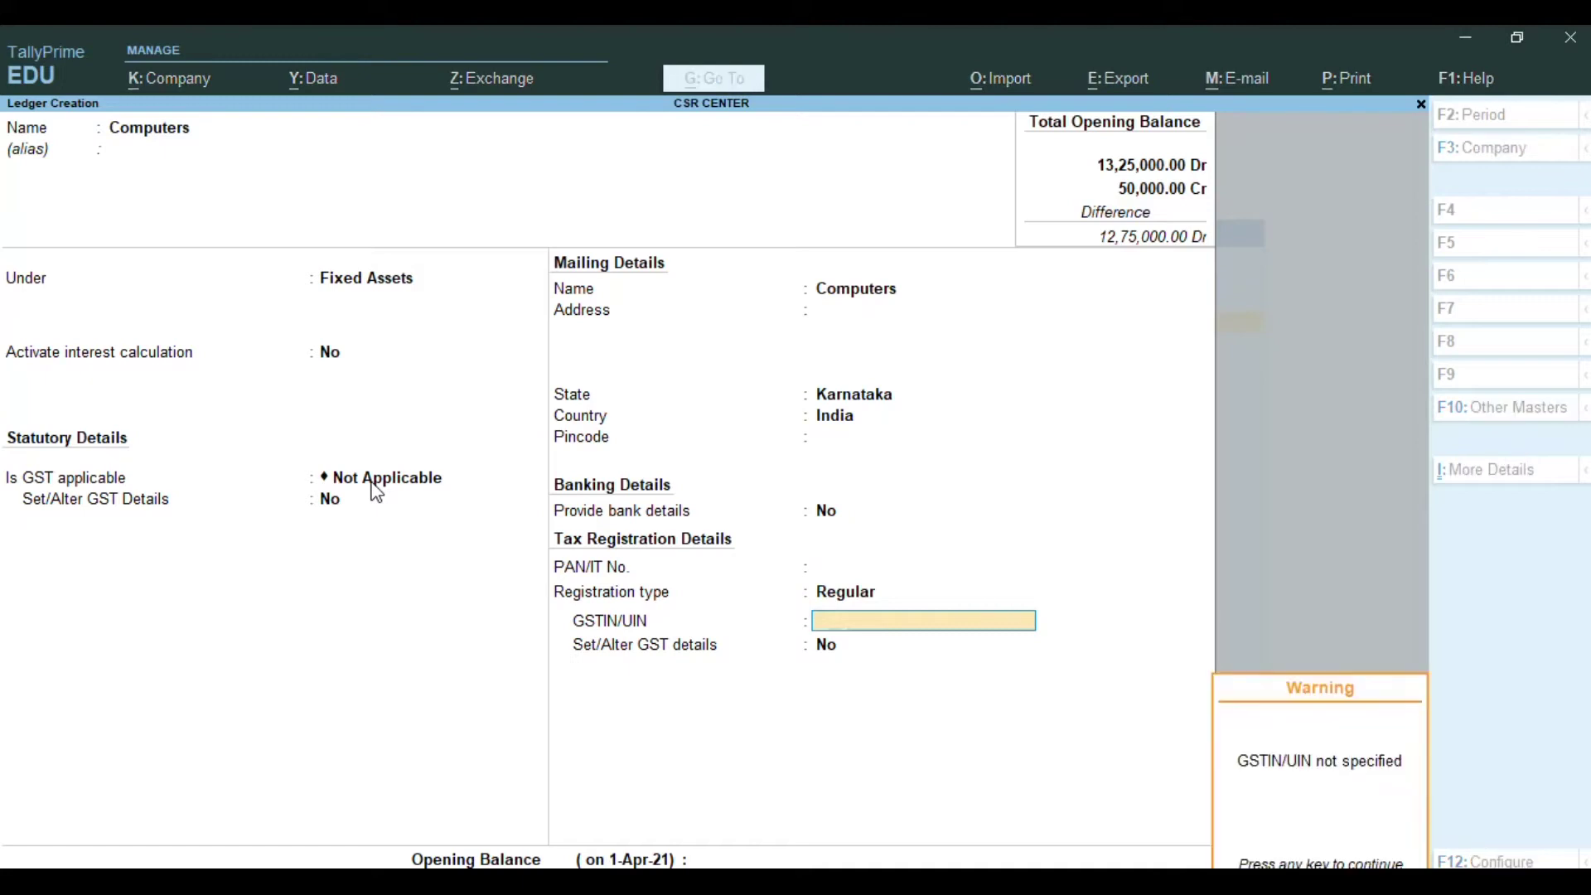
key("Return")
key("Return")
key("BackSpace")
key("Return")
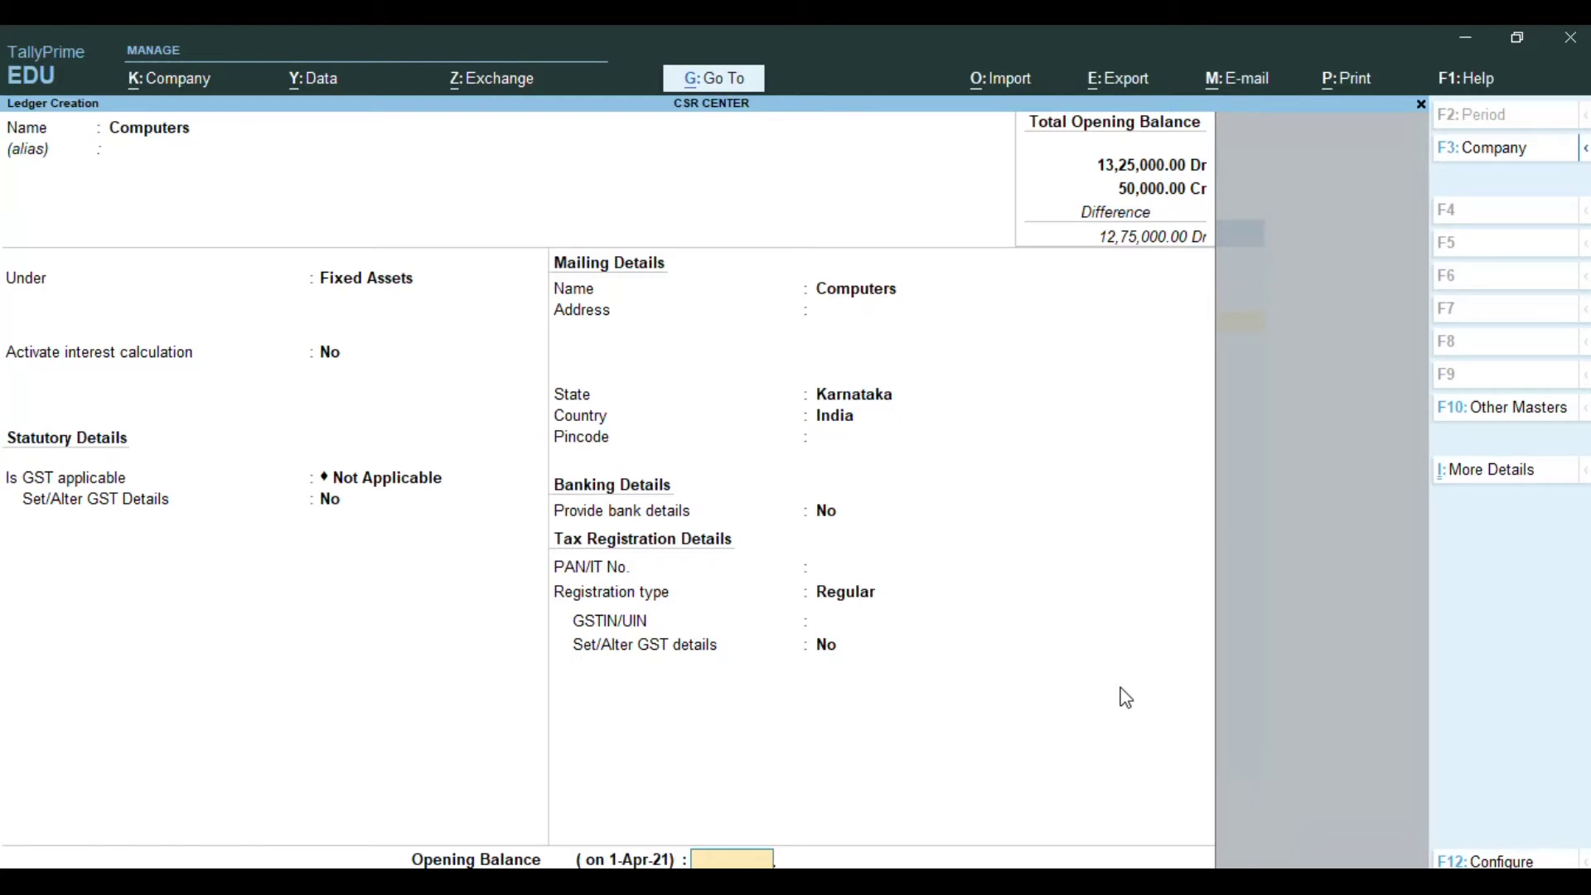
Step: Enter an opening balance of 75,000 Dr for the Computers ledger and save it
type("75000")
key("Return")
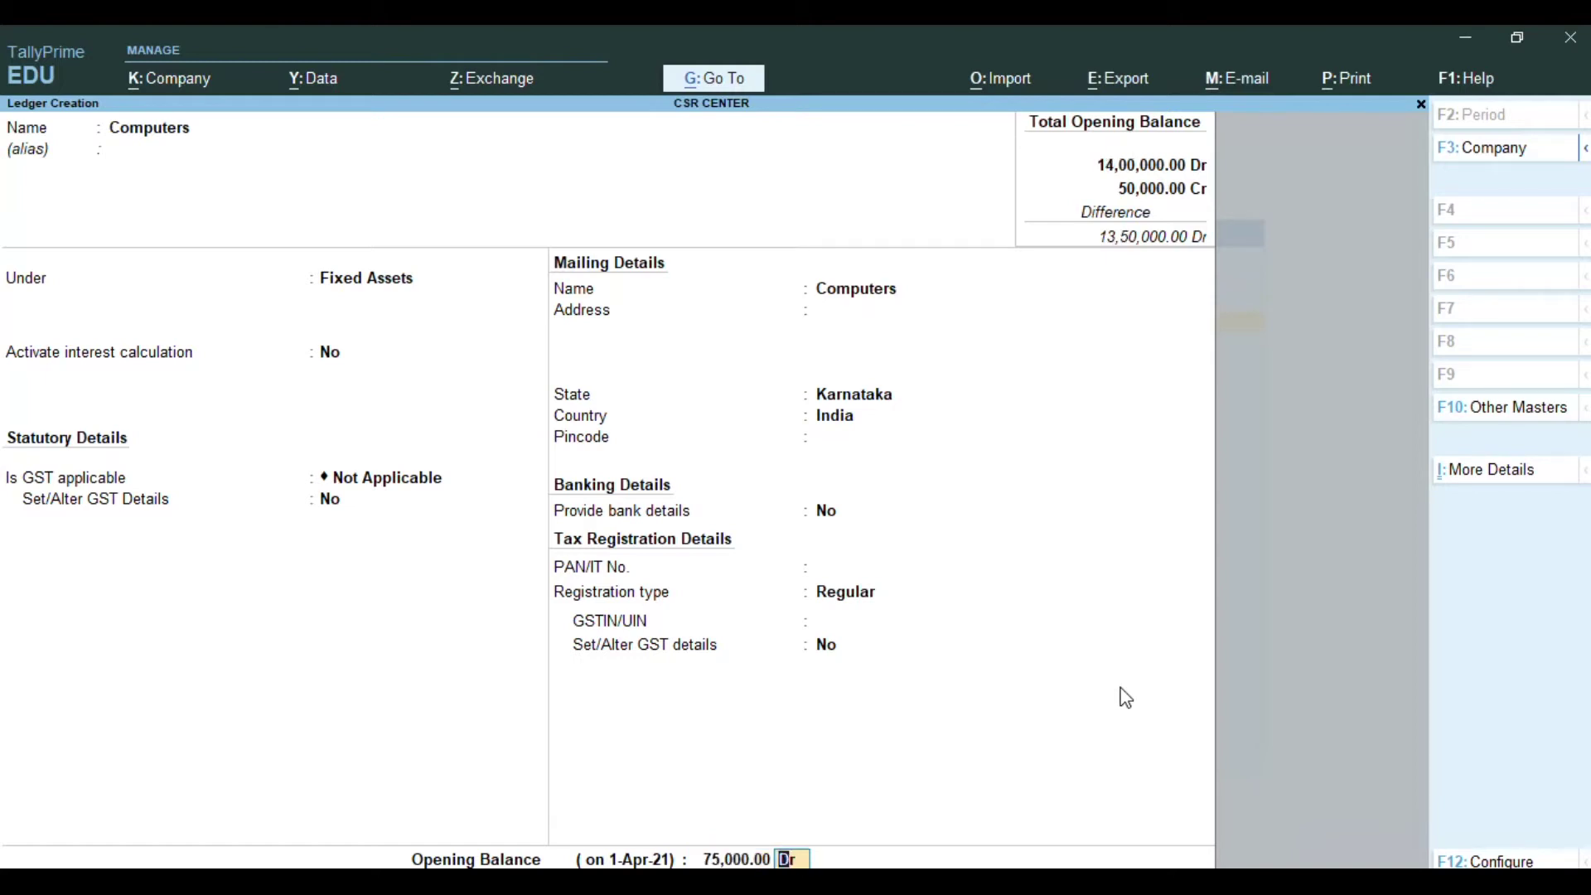
key("Return")
key("Return")
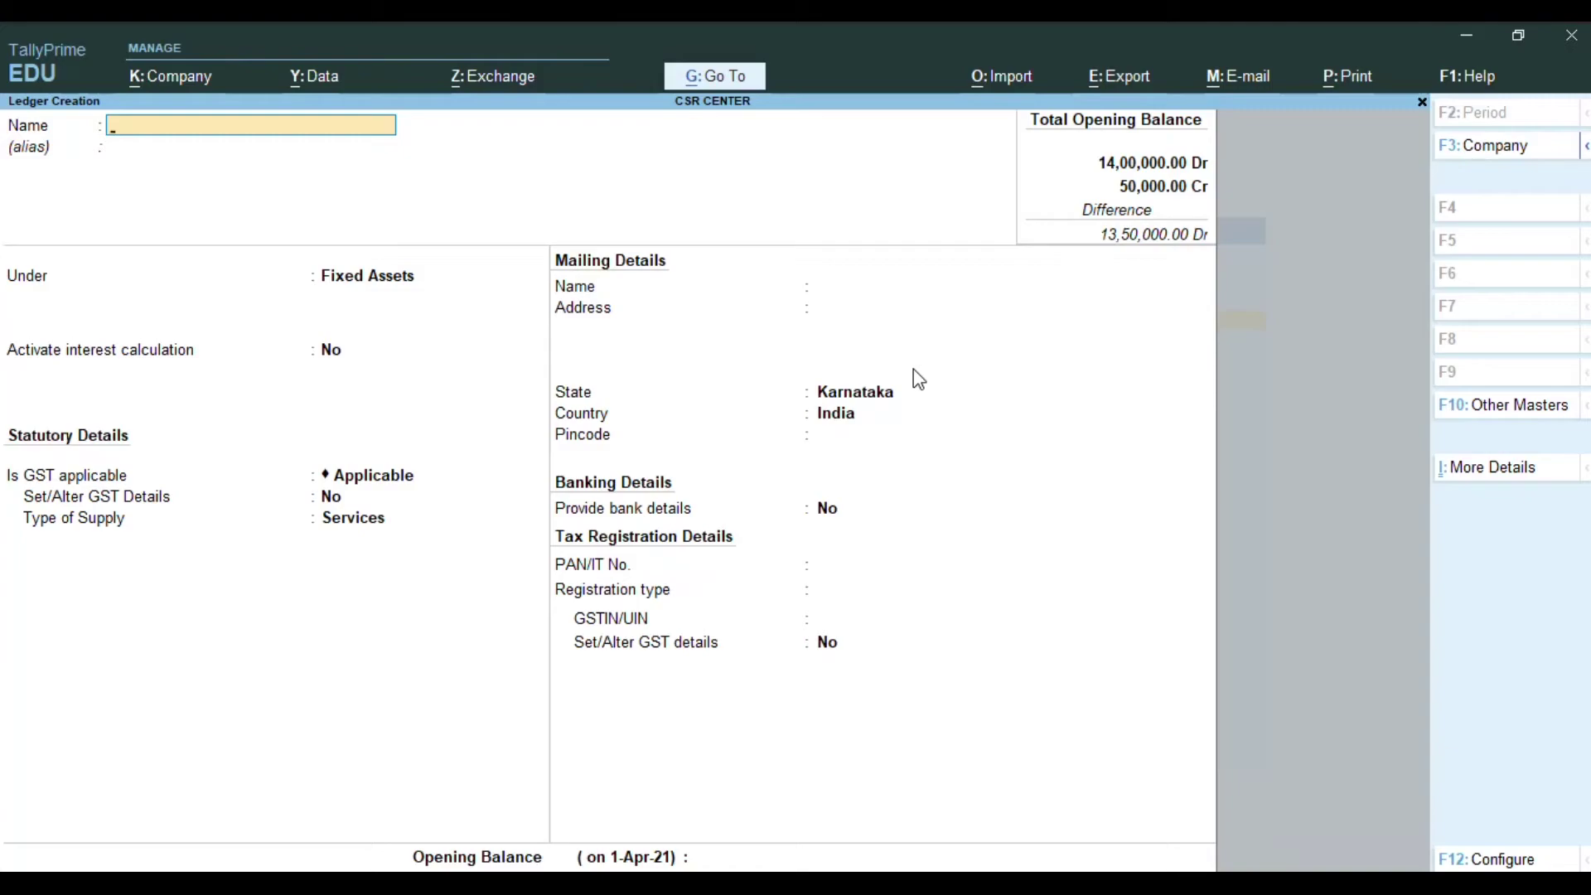
Step: Consult the Direct Expenses list in Excel, and in TallyPrime name the new ledger Labor Charge under Direct Expenses
key("alt+Tab")
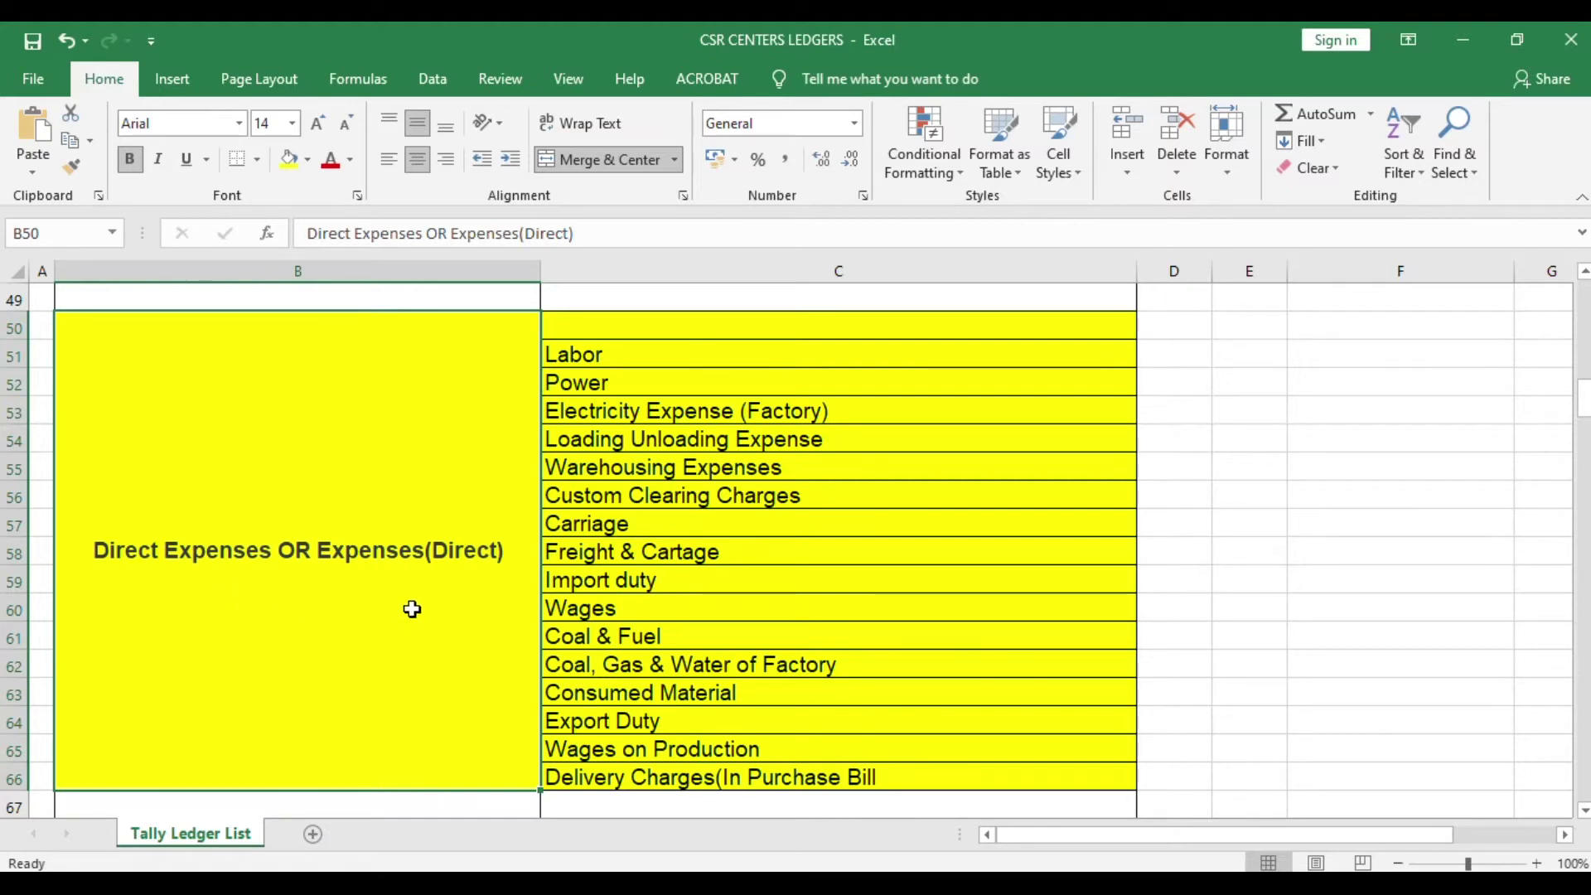
left_click(693, 344)
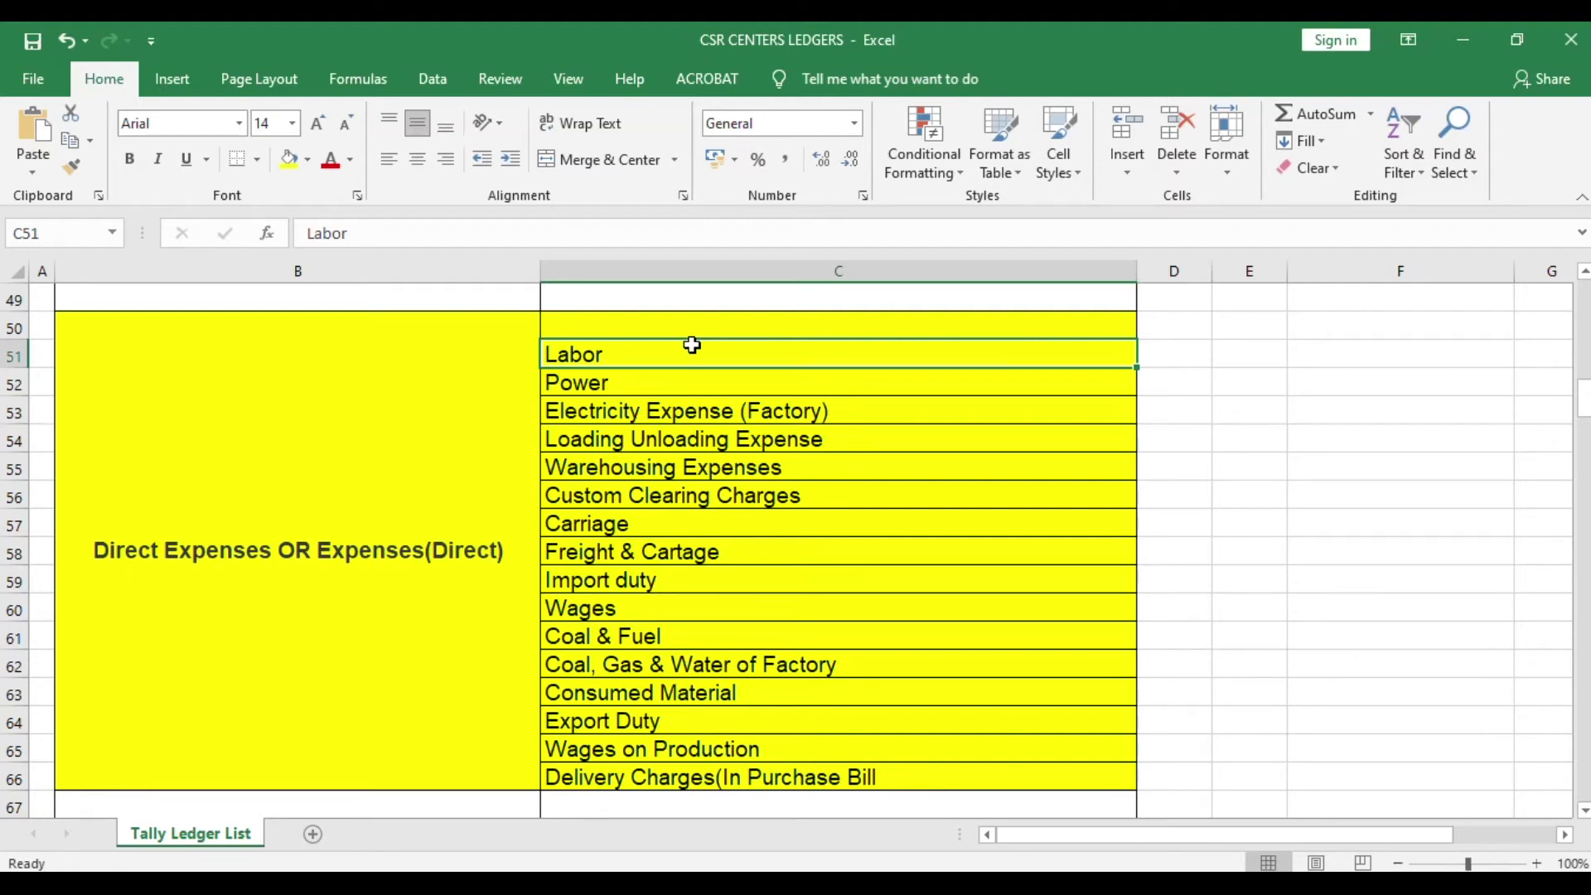
key("alt+Tab")
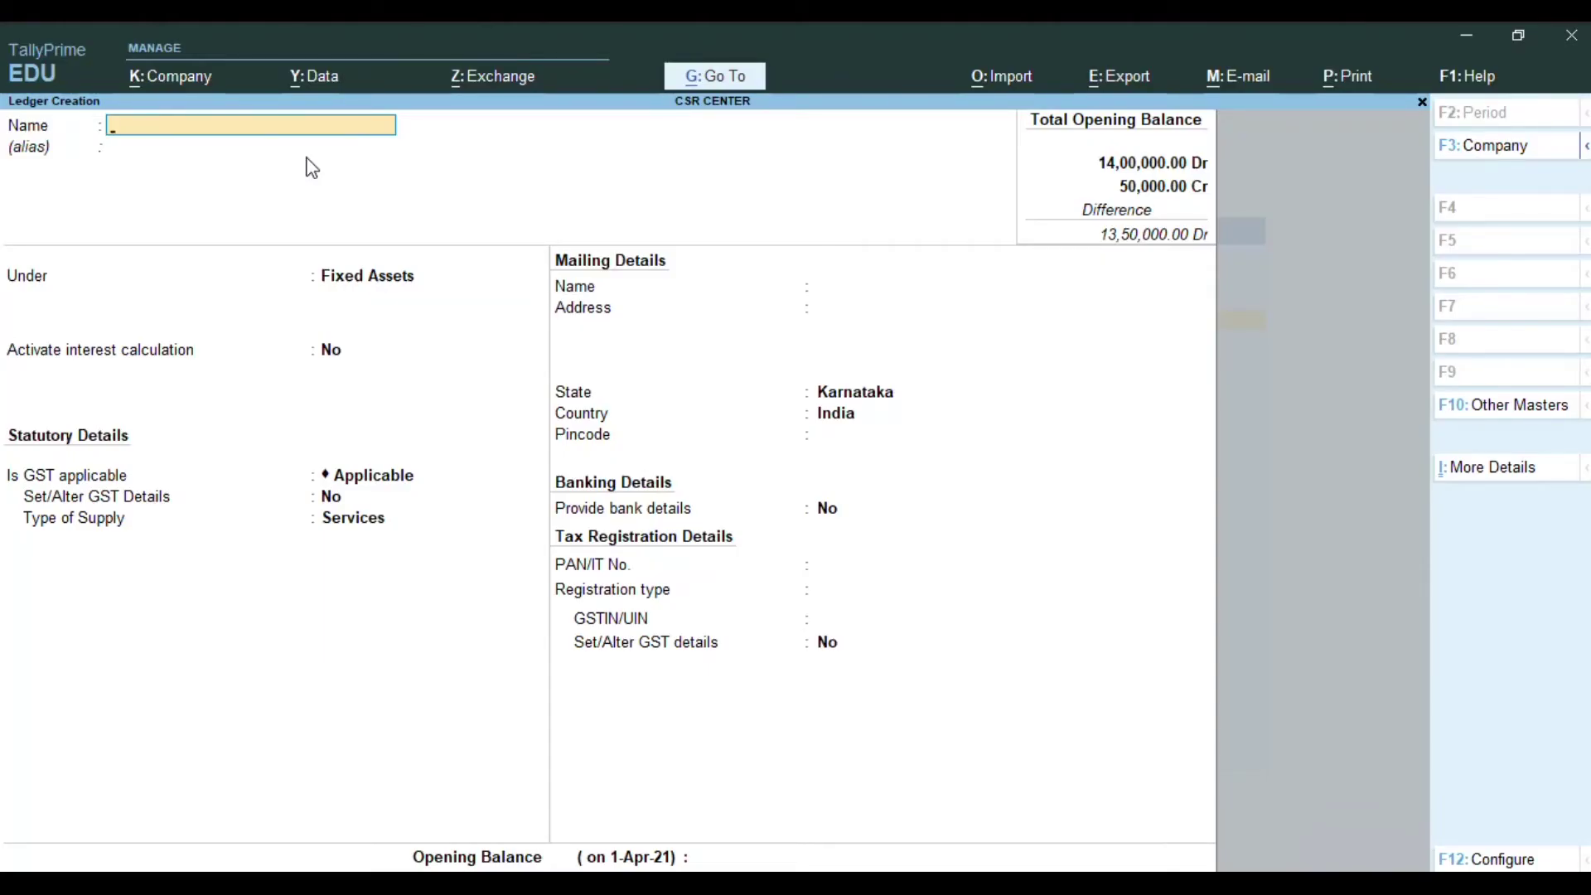
type("Labor Charge")
key("Return")
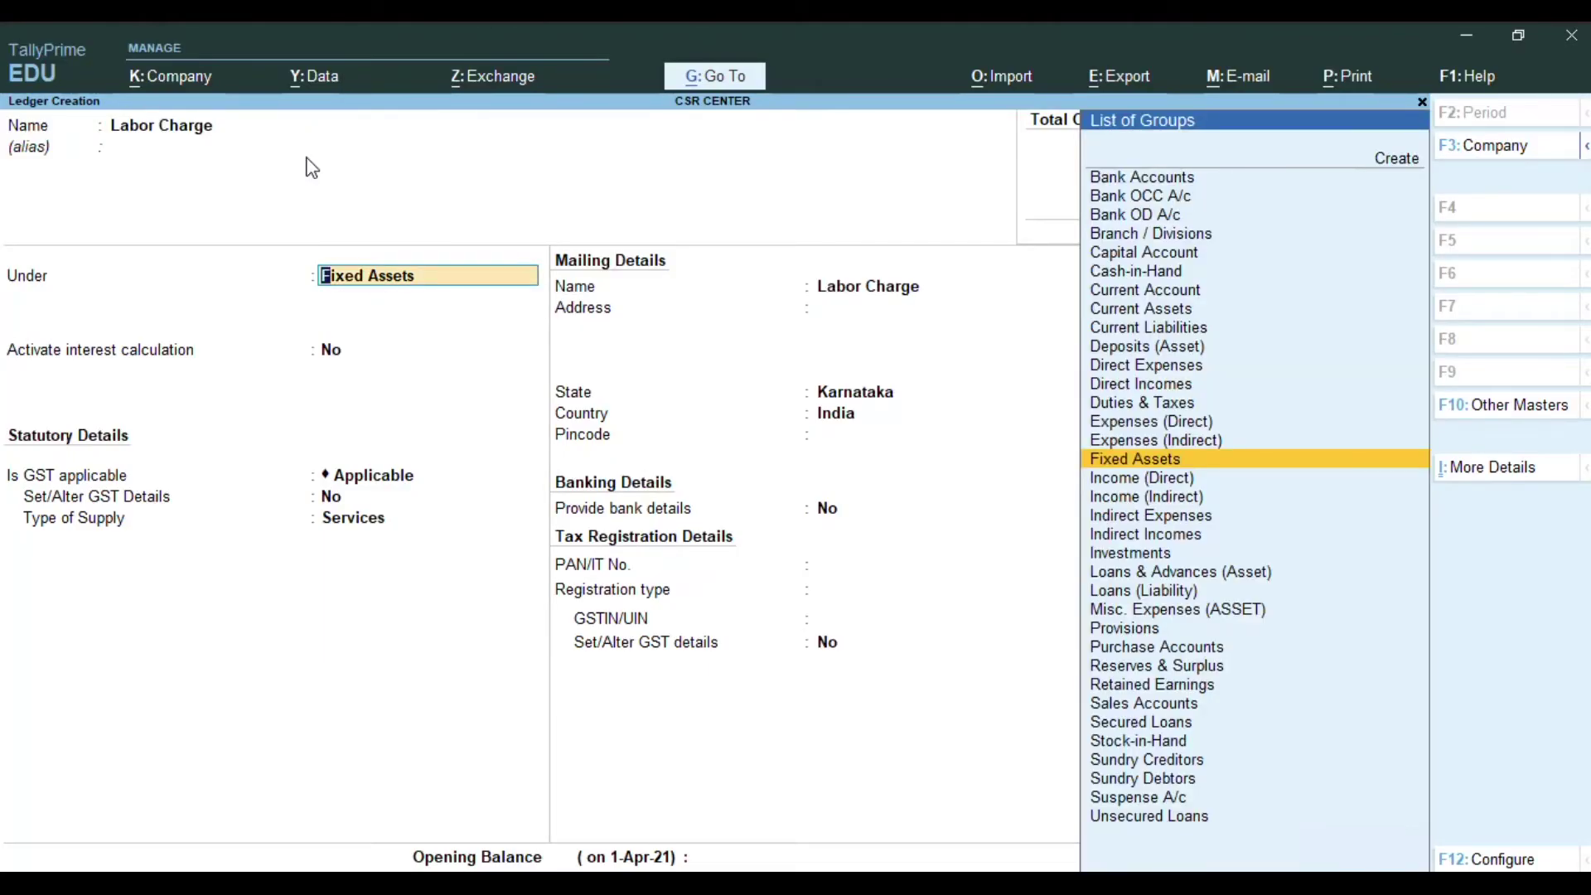
left_click(1187, 369)
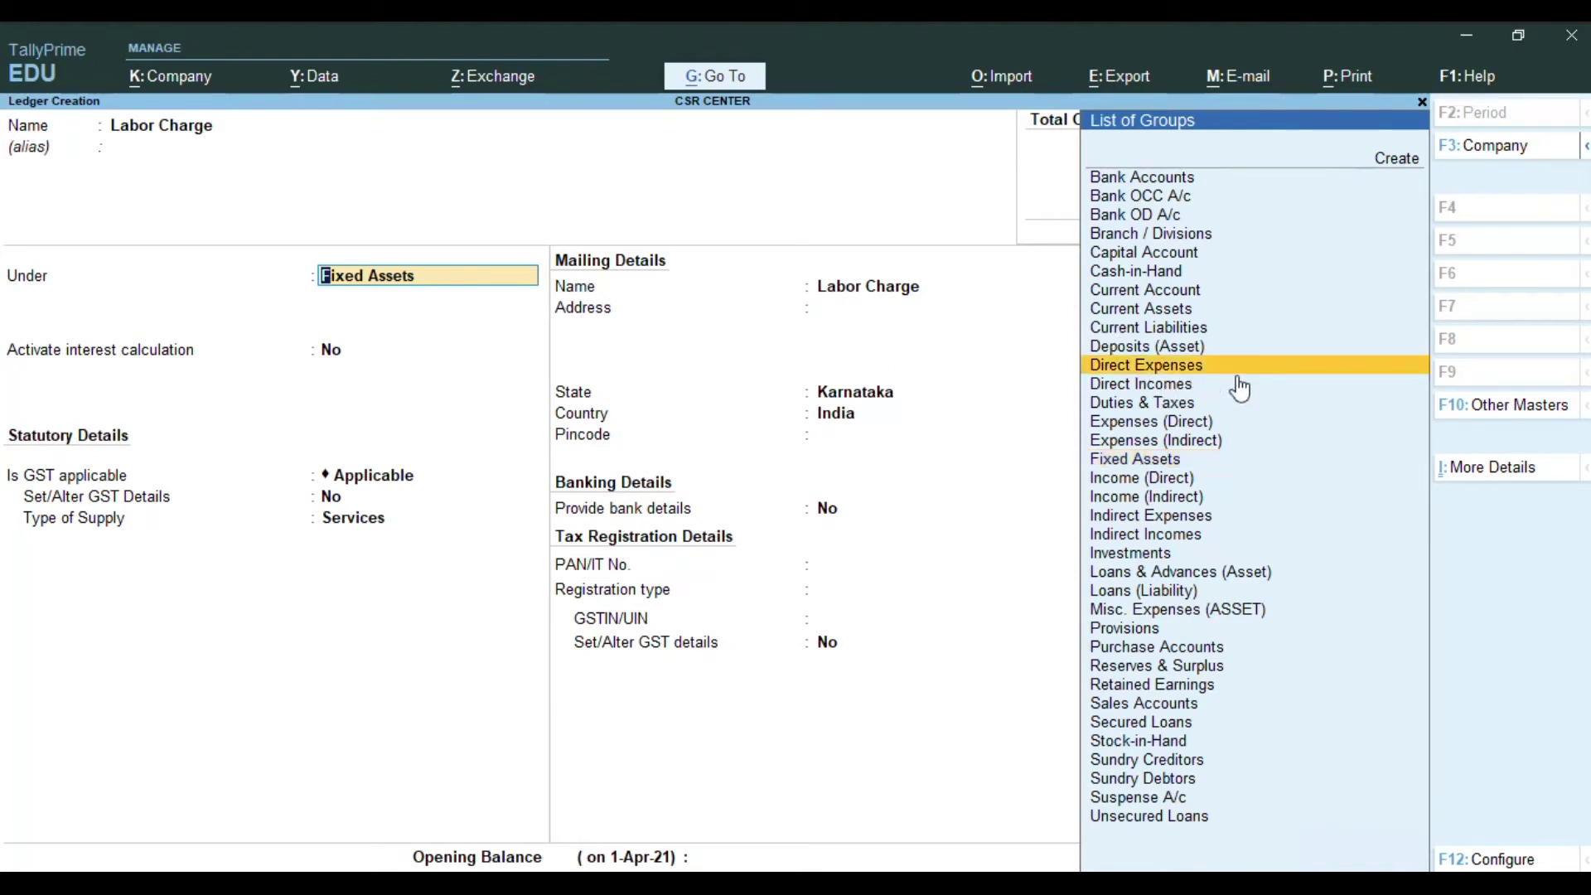
key("Return")
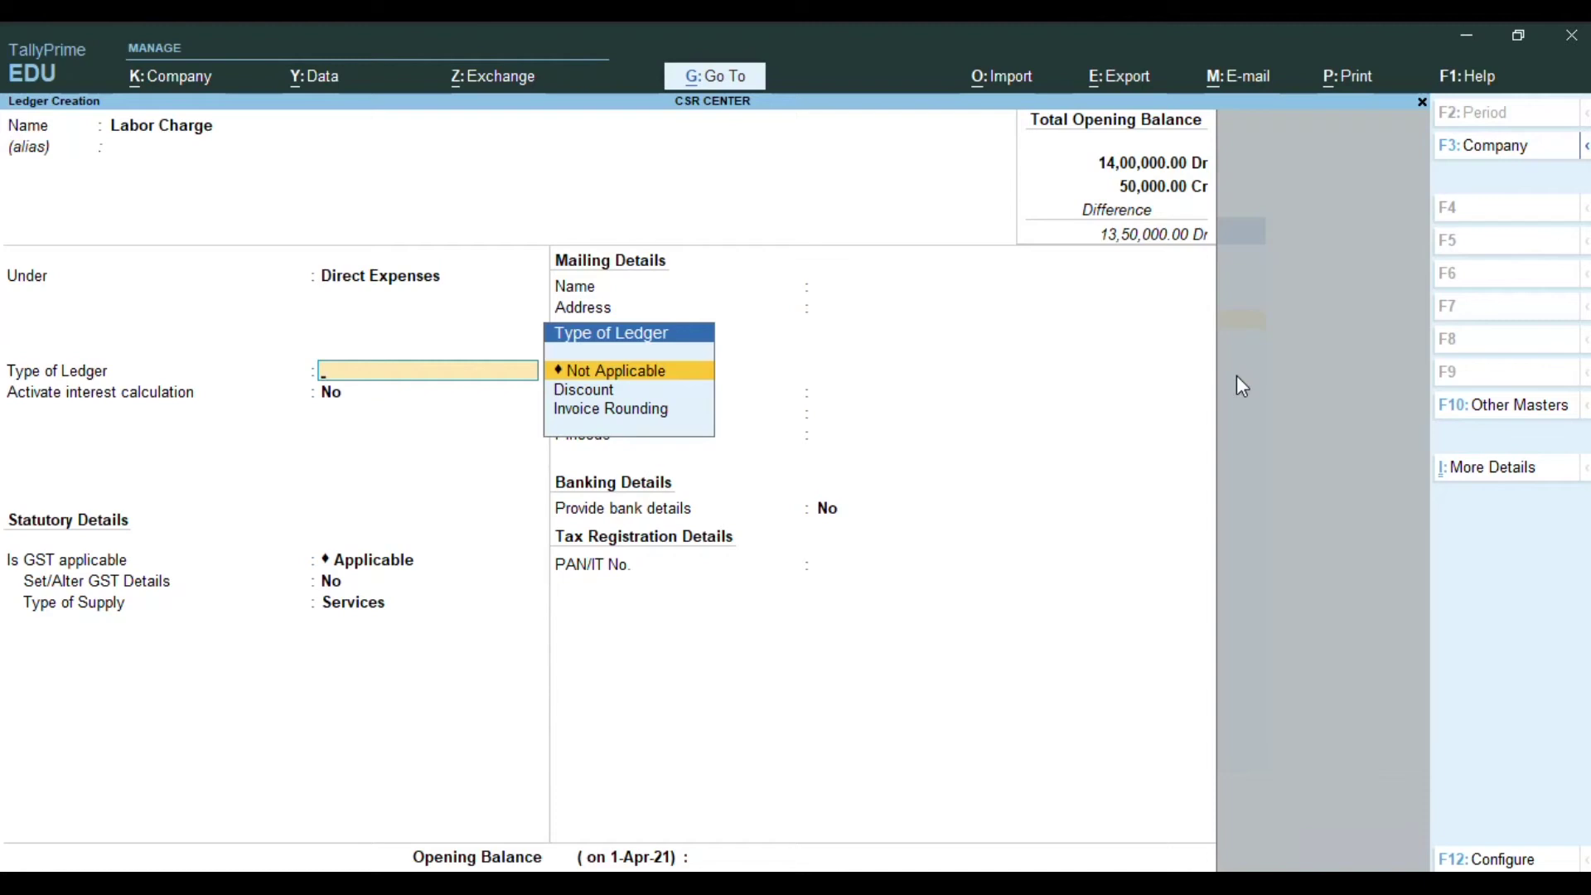
Step: Set the Labor Charge ledger type to Invoice Rounding, with interest calculation No, Normal Rounding and a rounding limit of 1
key("Down")
key("Down")
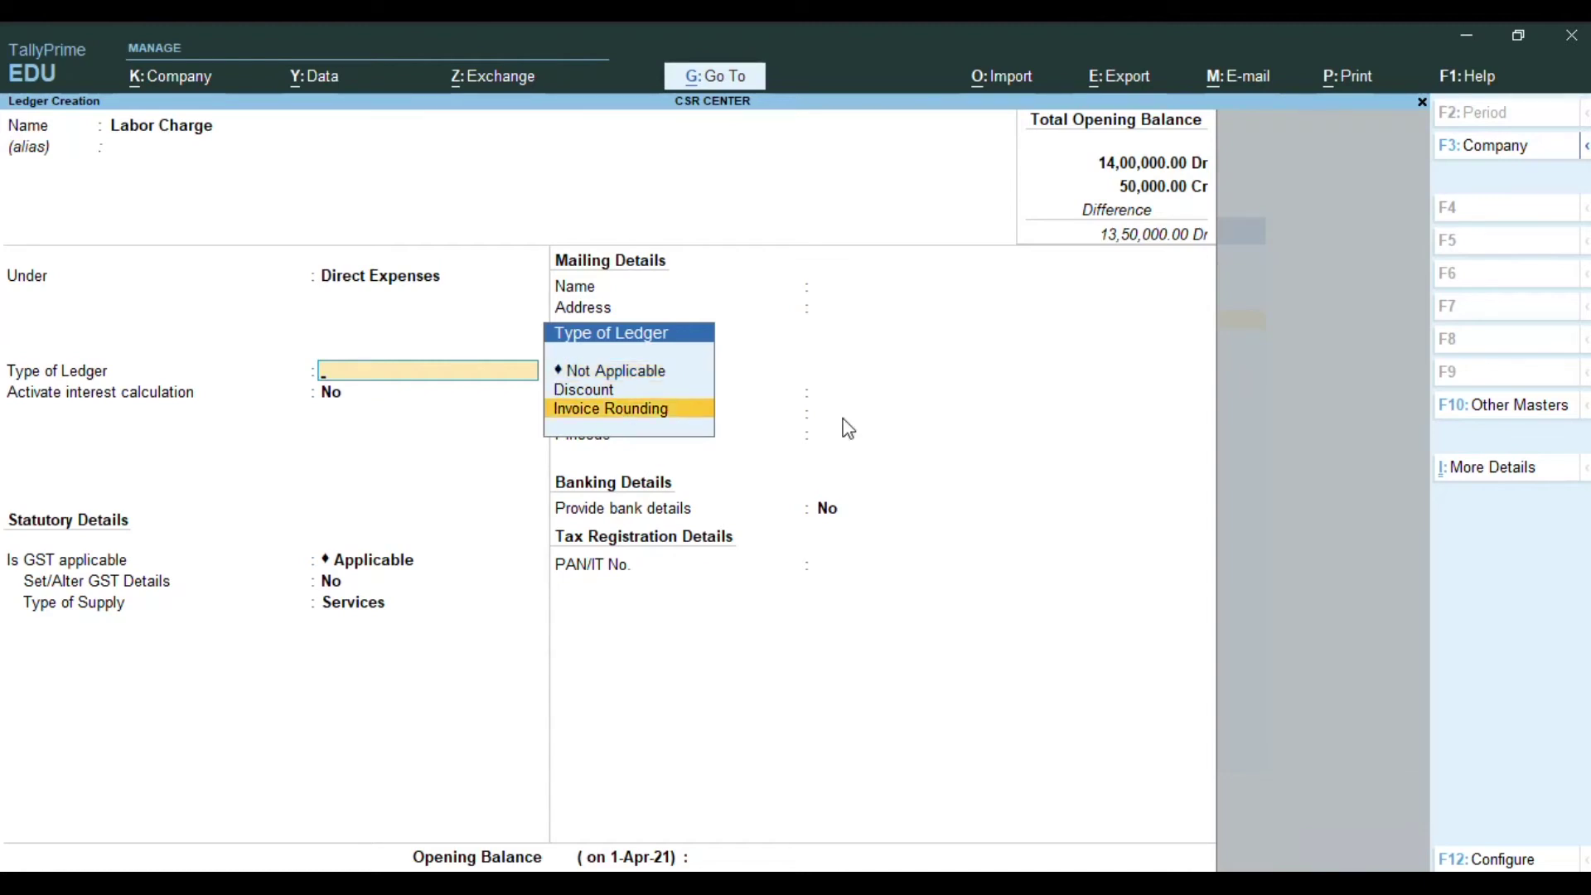
key("Return")
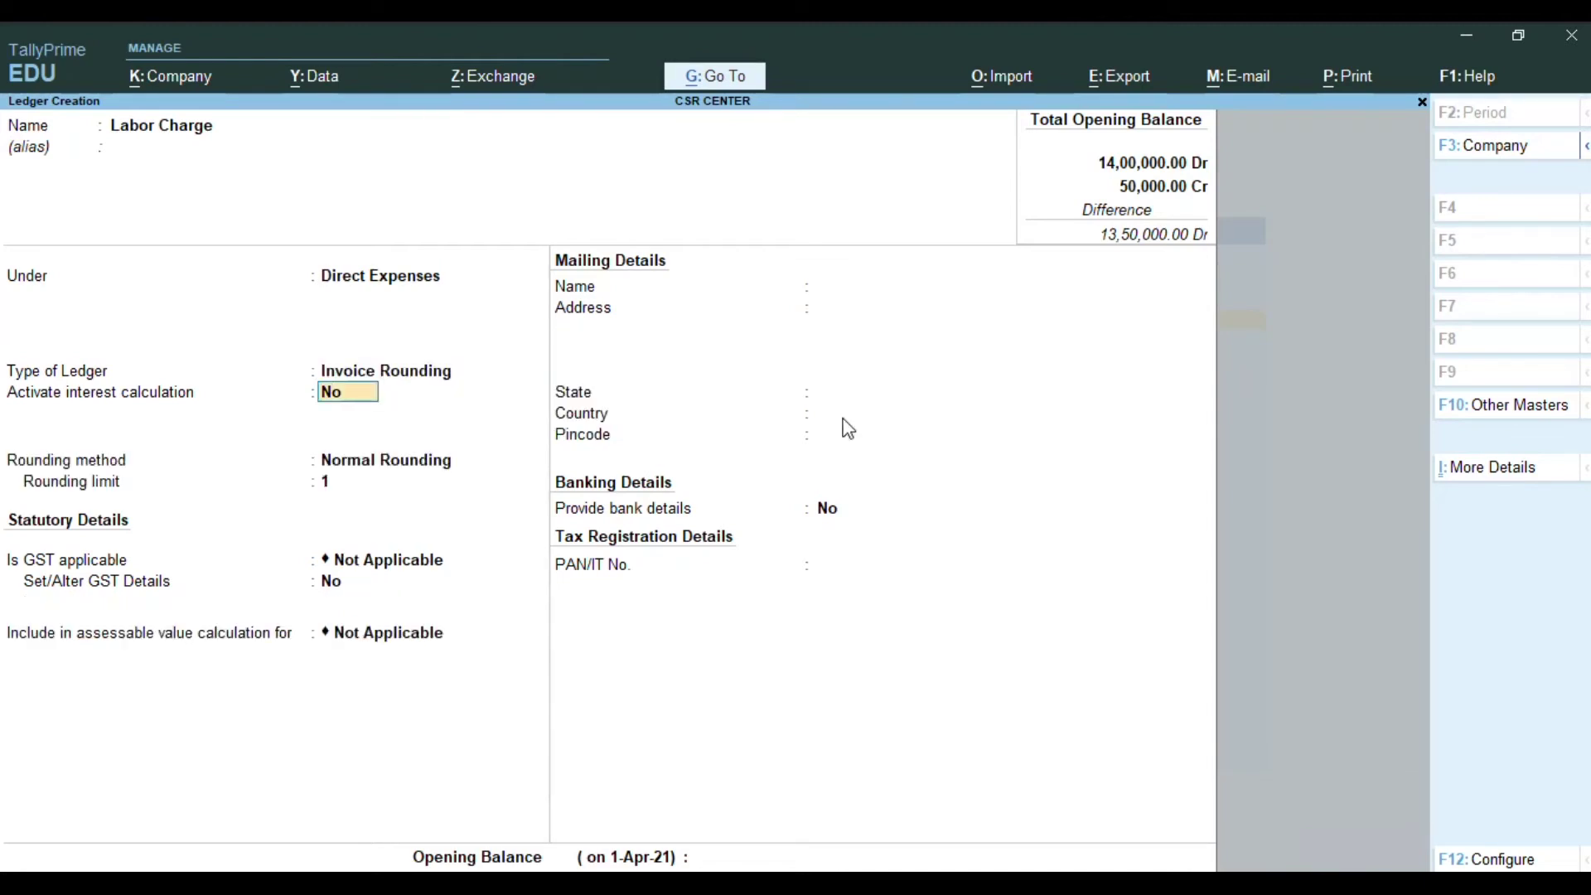
key("Return")
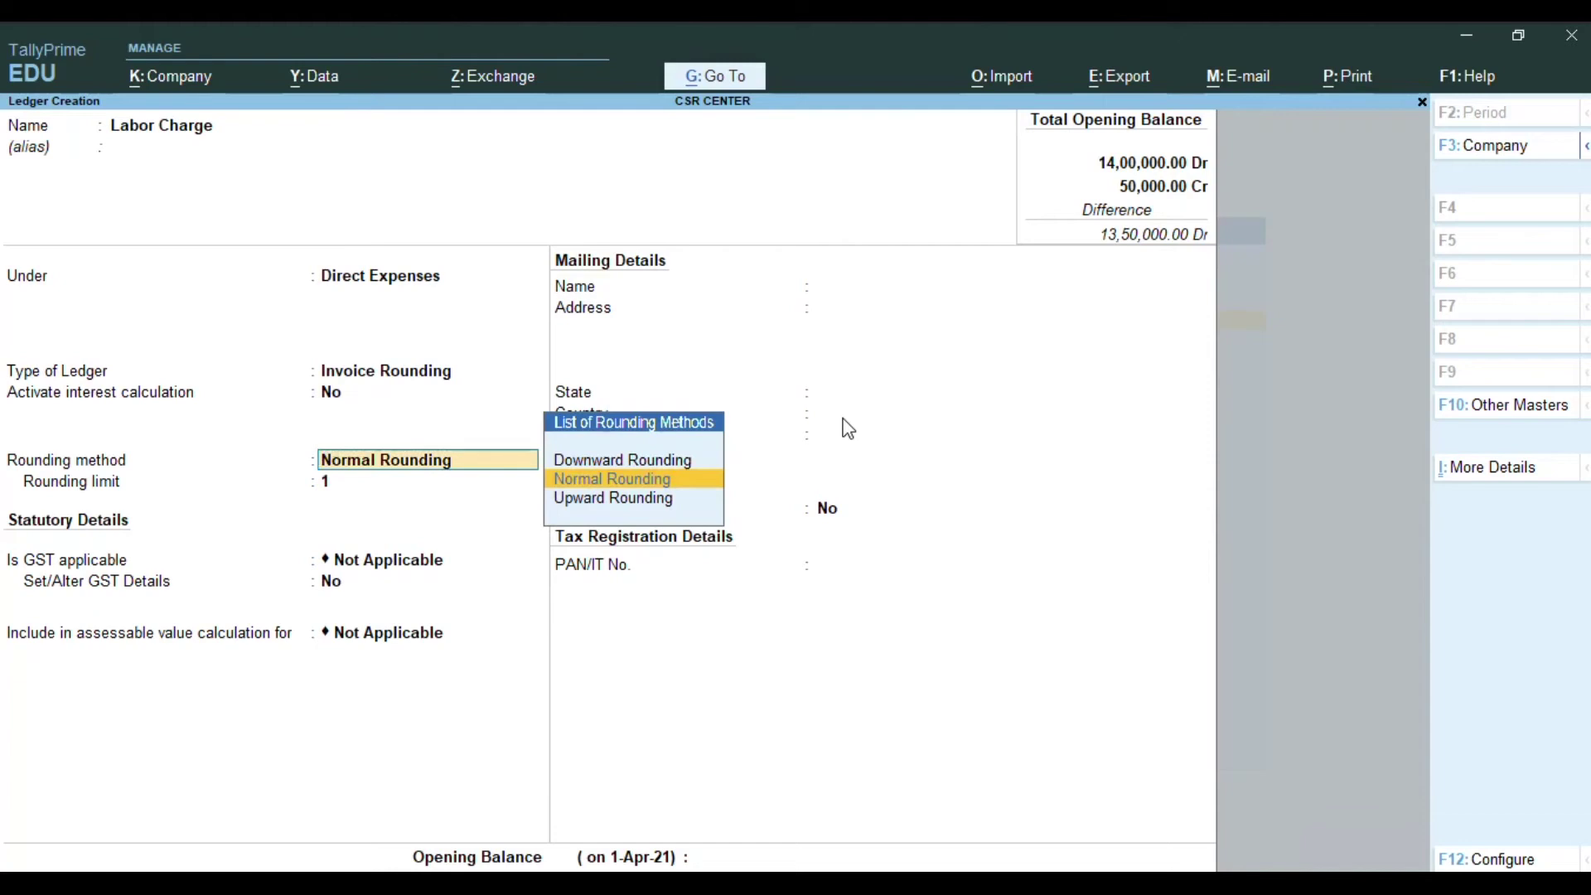
key("Return")
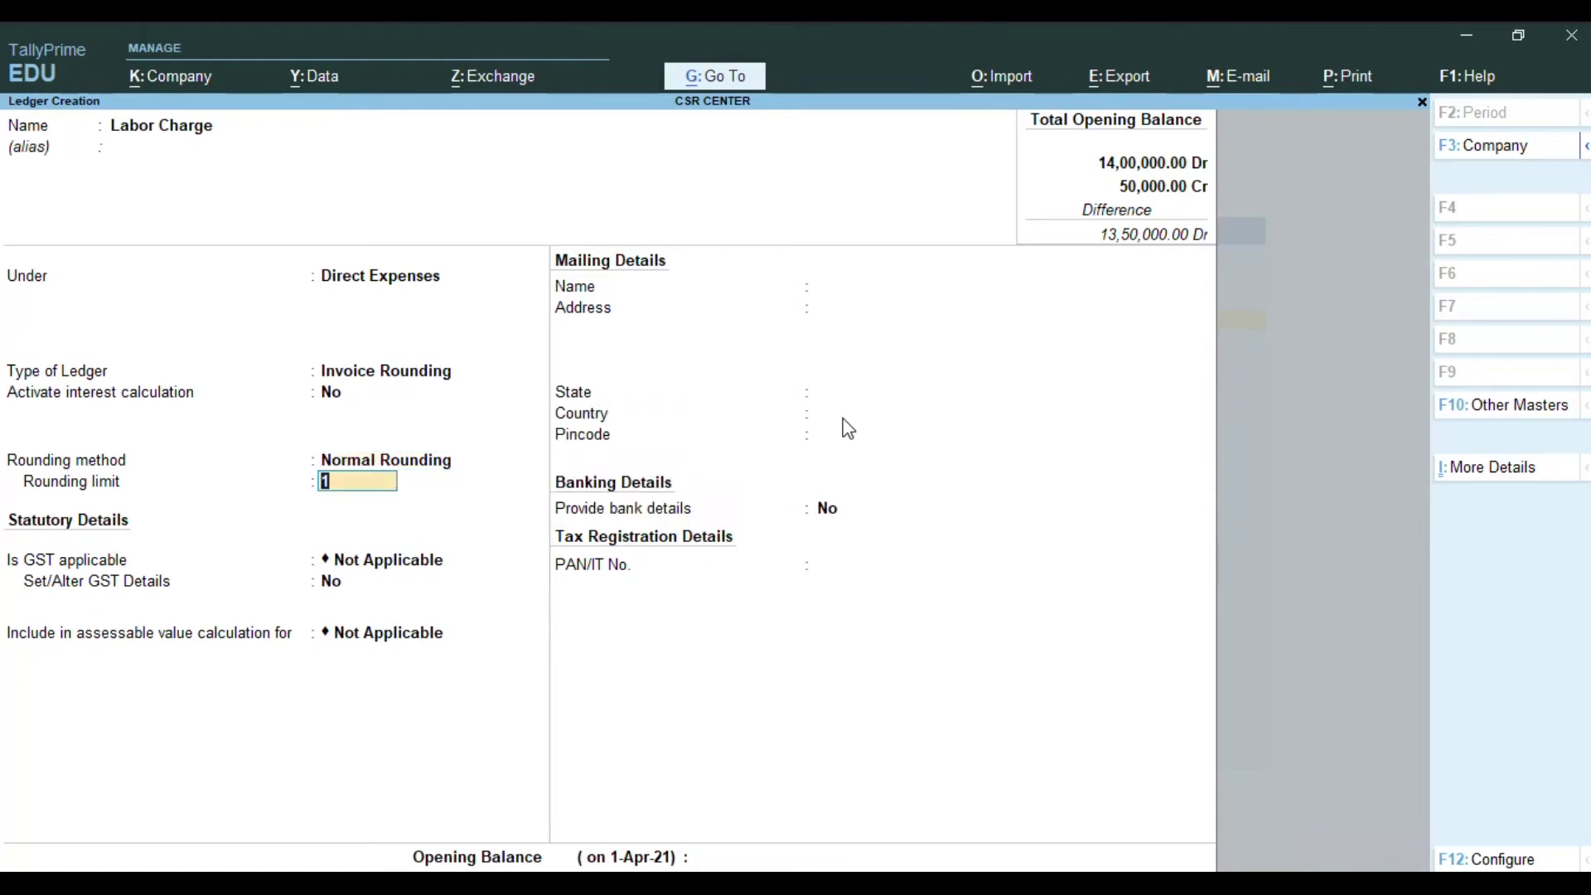
key("Return")
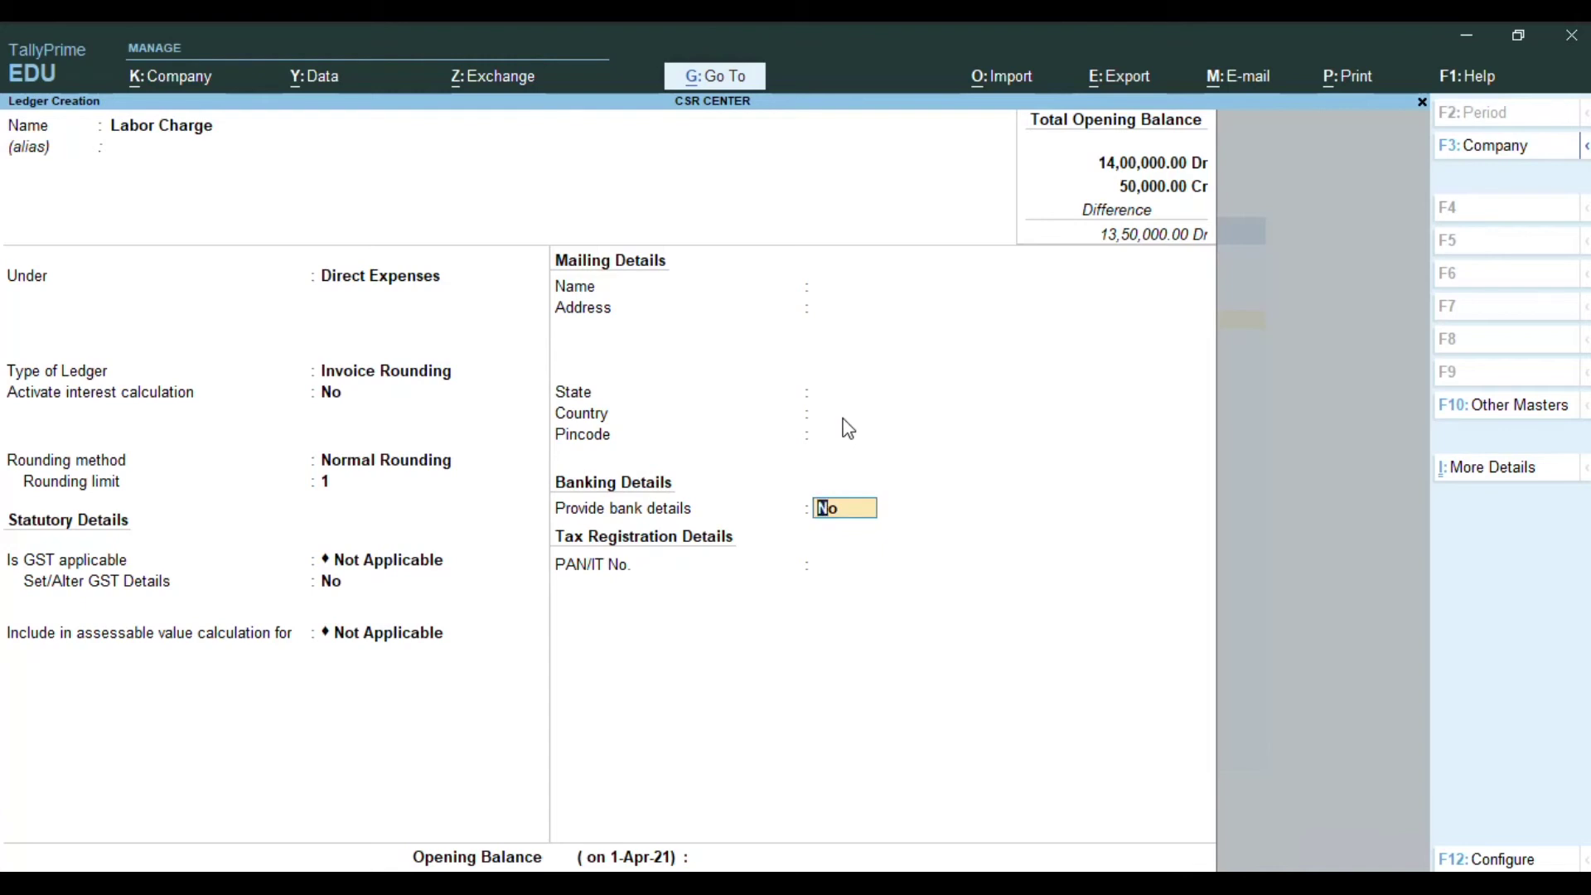
Step: Save the Labor Charge ledger with bank details set to No and the opening balance blank
key("Return")
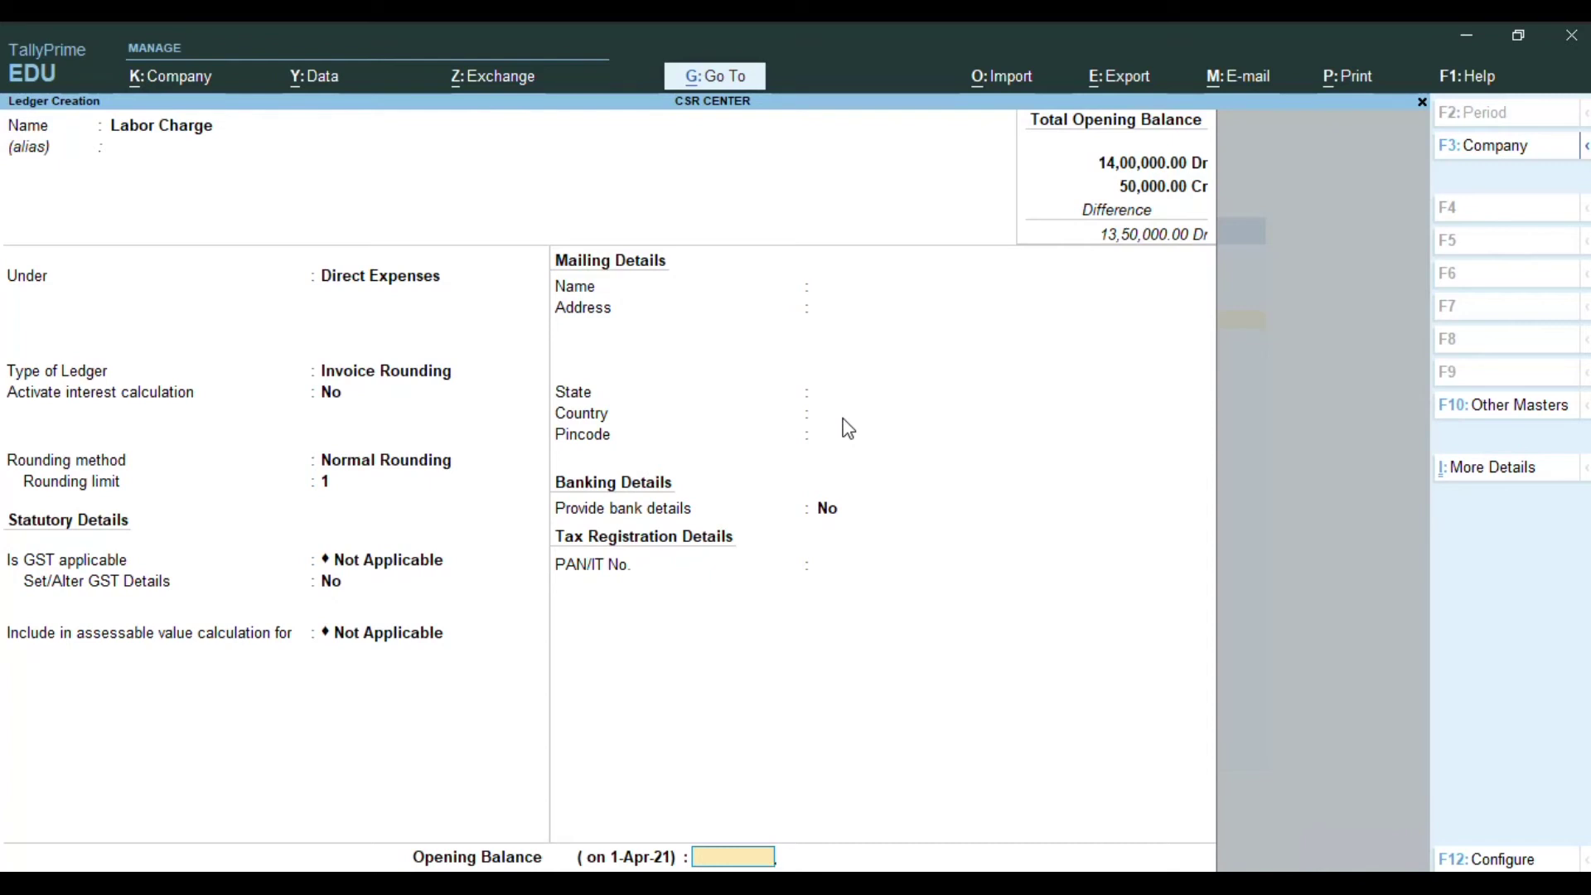
key("Return")
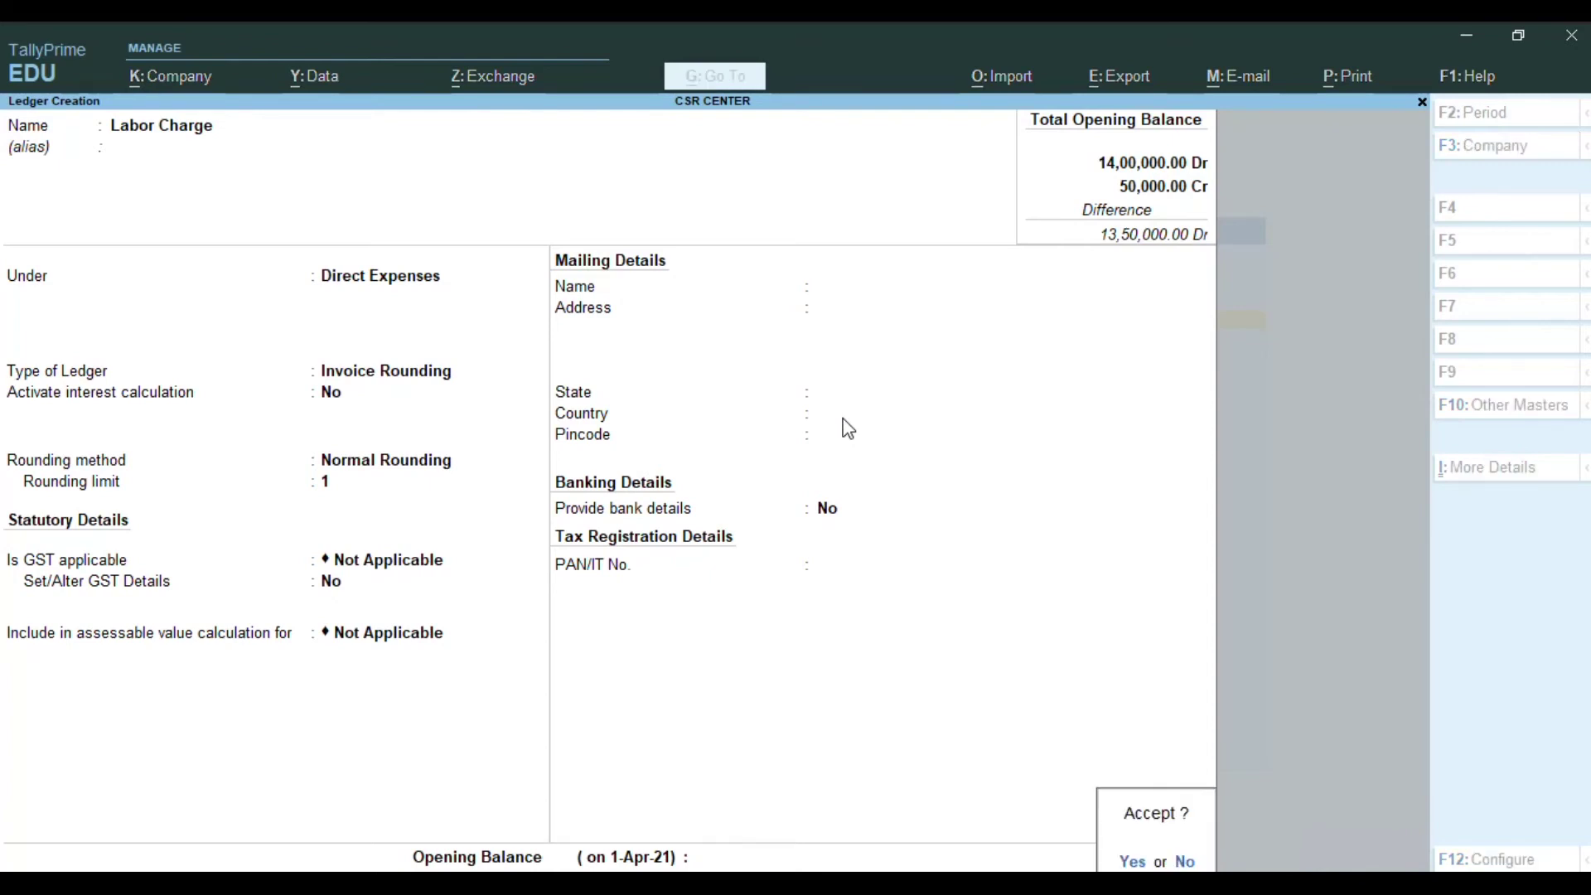
key("y")
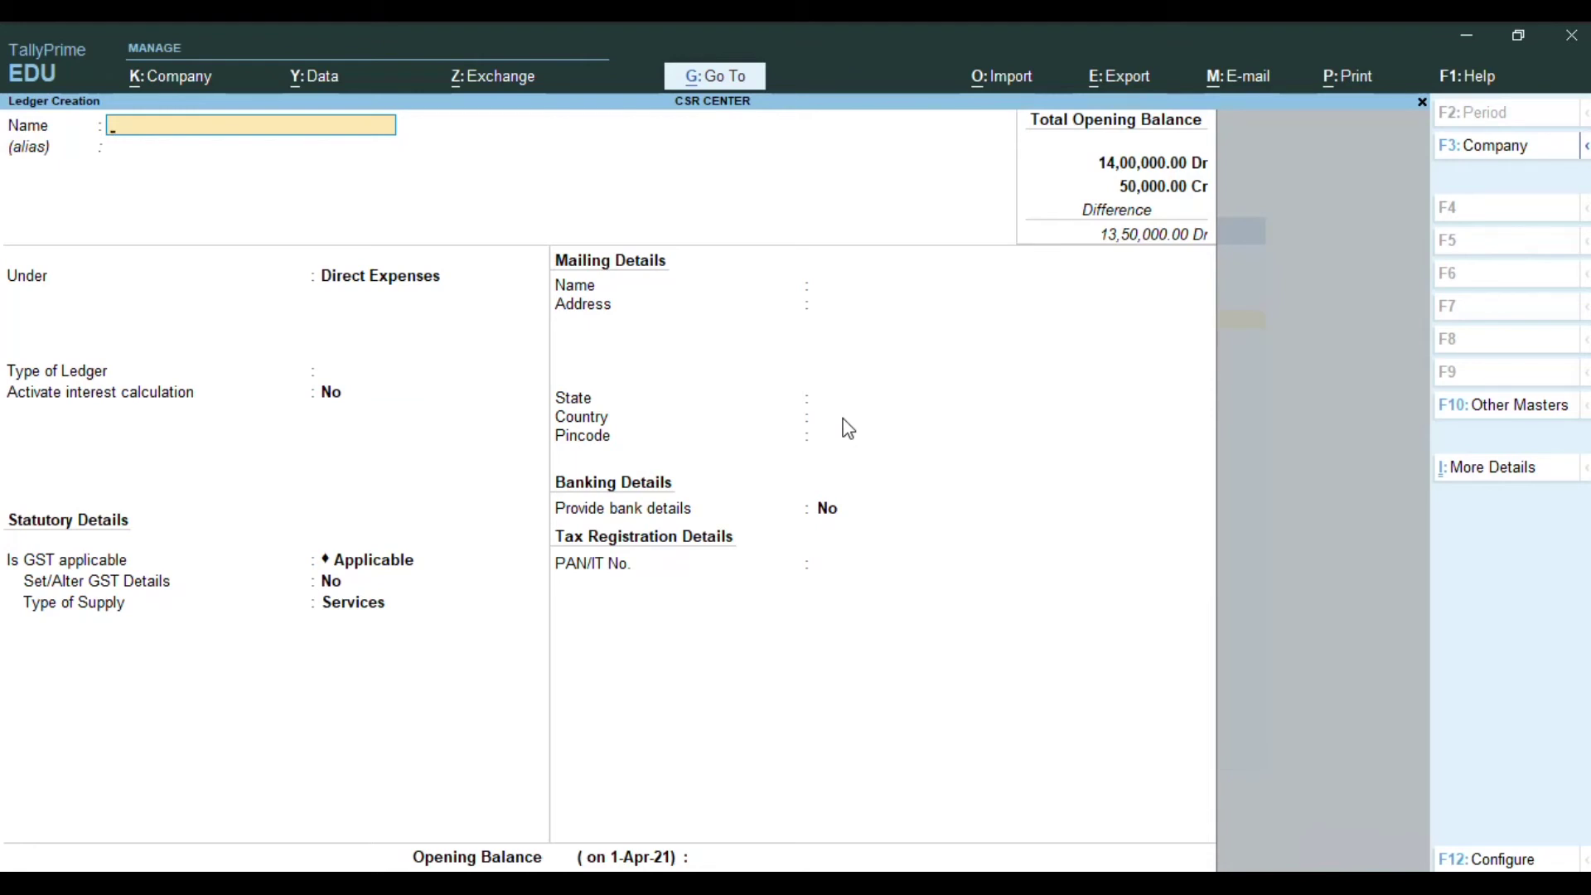
Step: Name the next ledger Electricity Expense under Direct Expenses, with ledger type Not Applicable and interest calculation No
type("Electricity Expense")
key("Return")
key("Return")
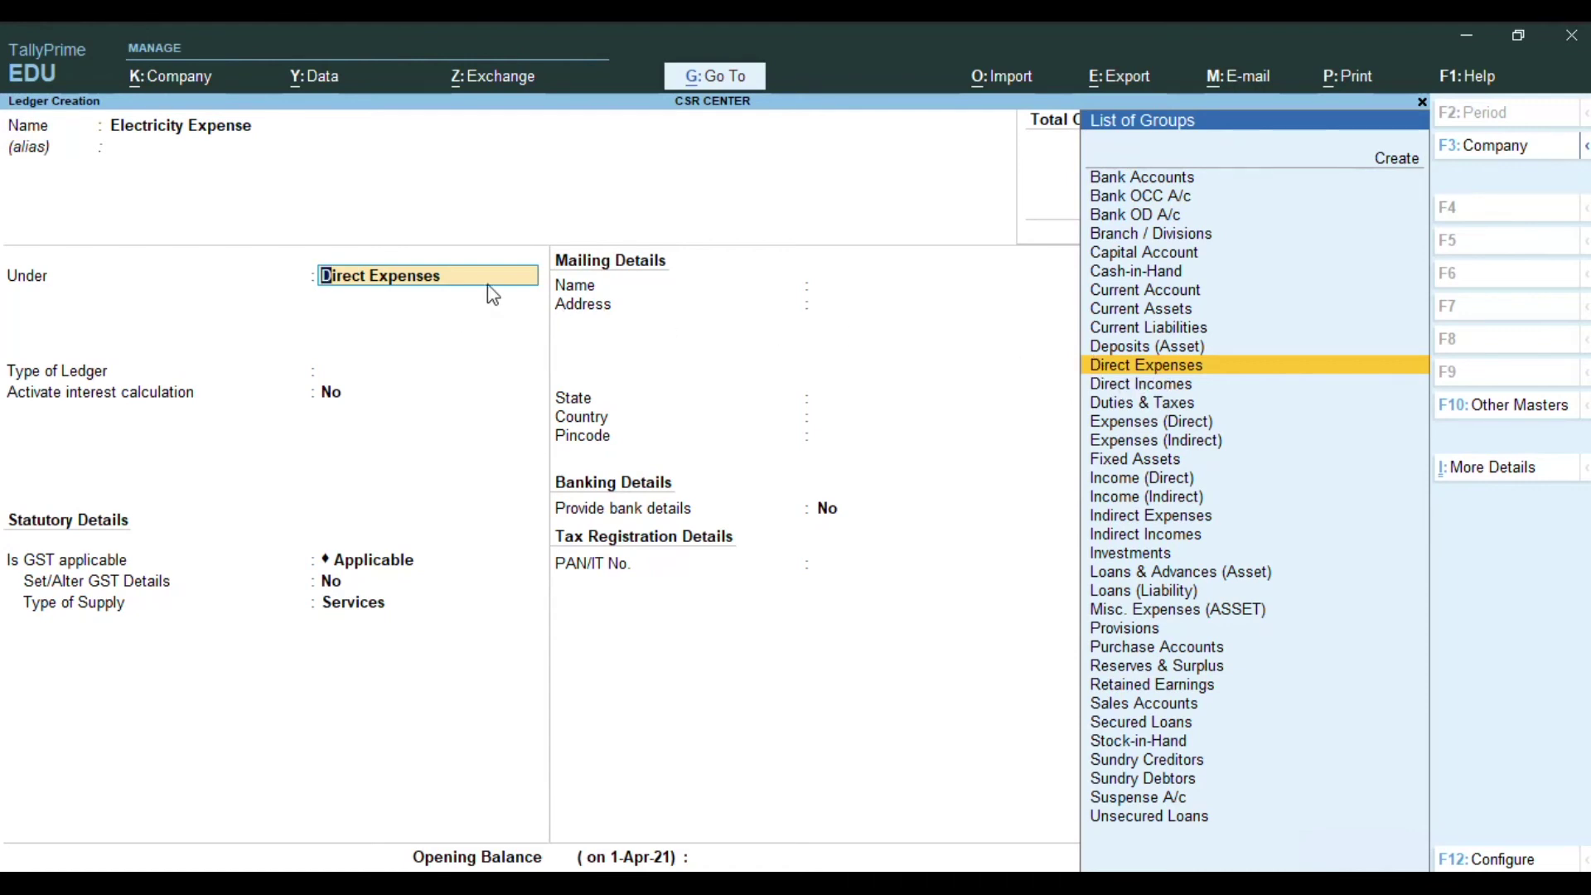
key("Return")
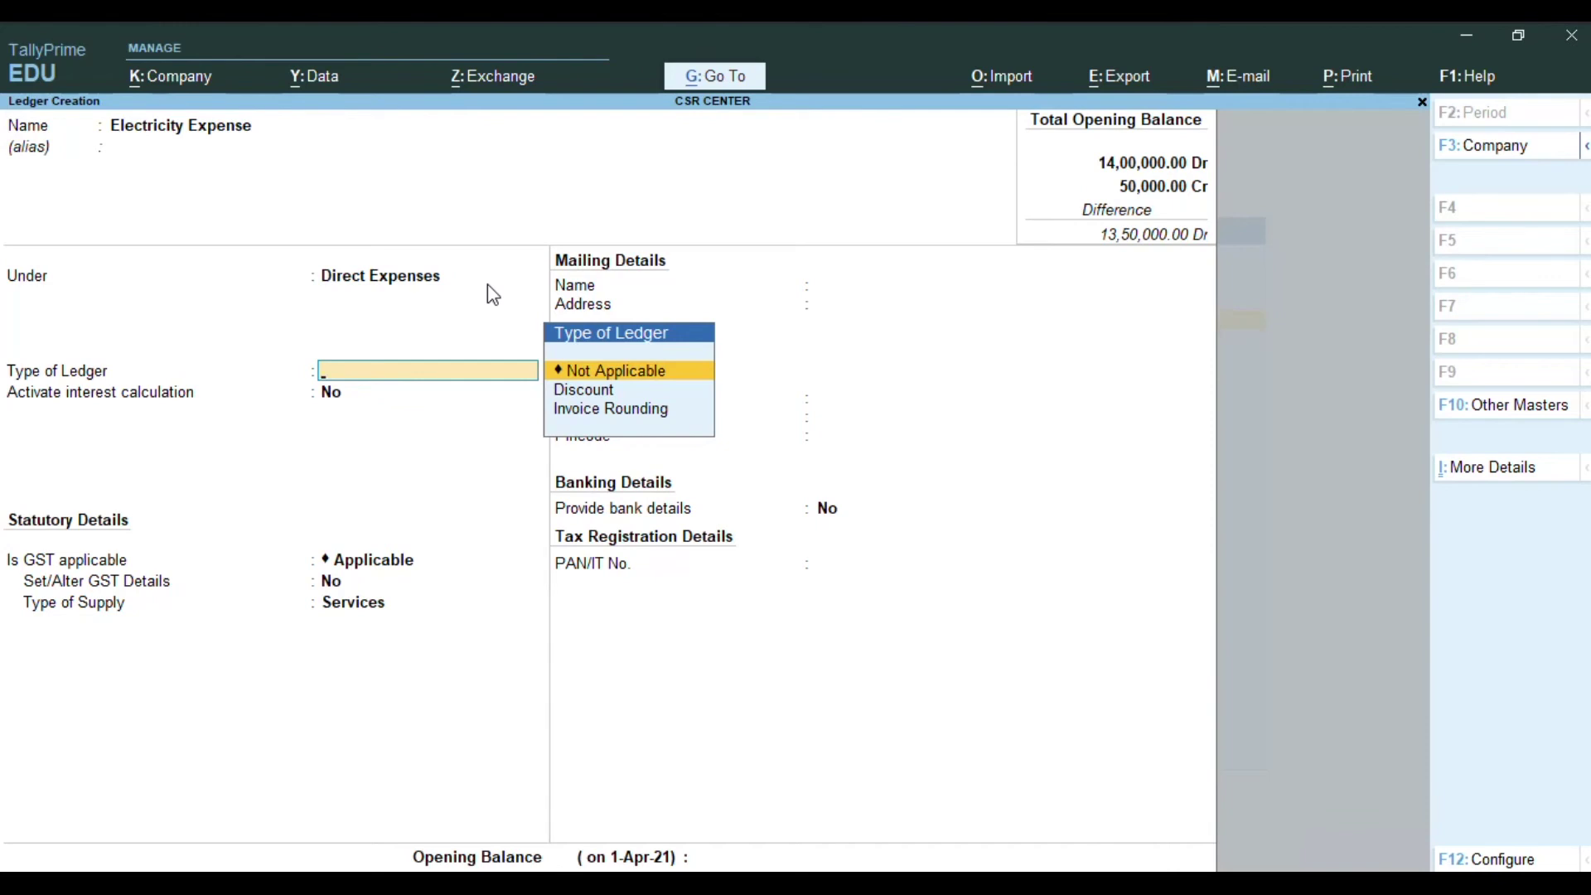
key("Return")
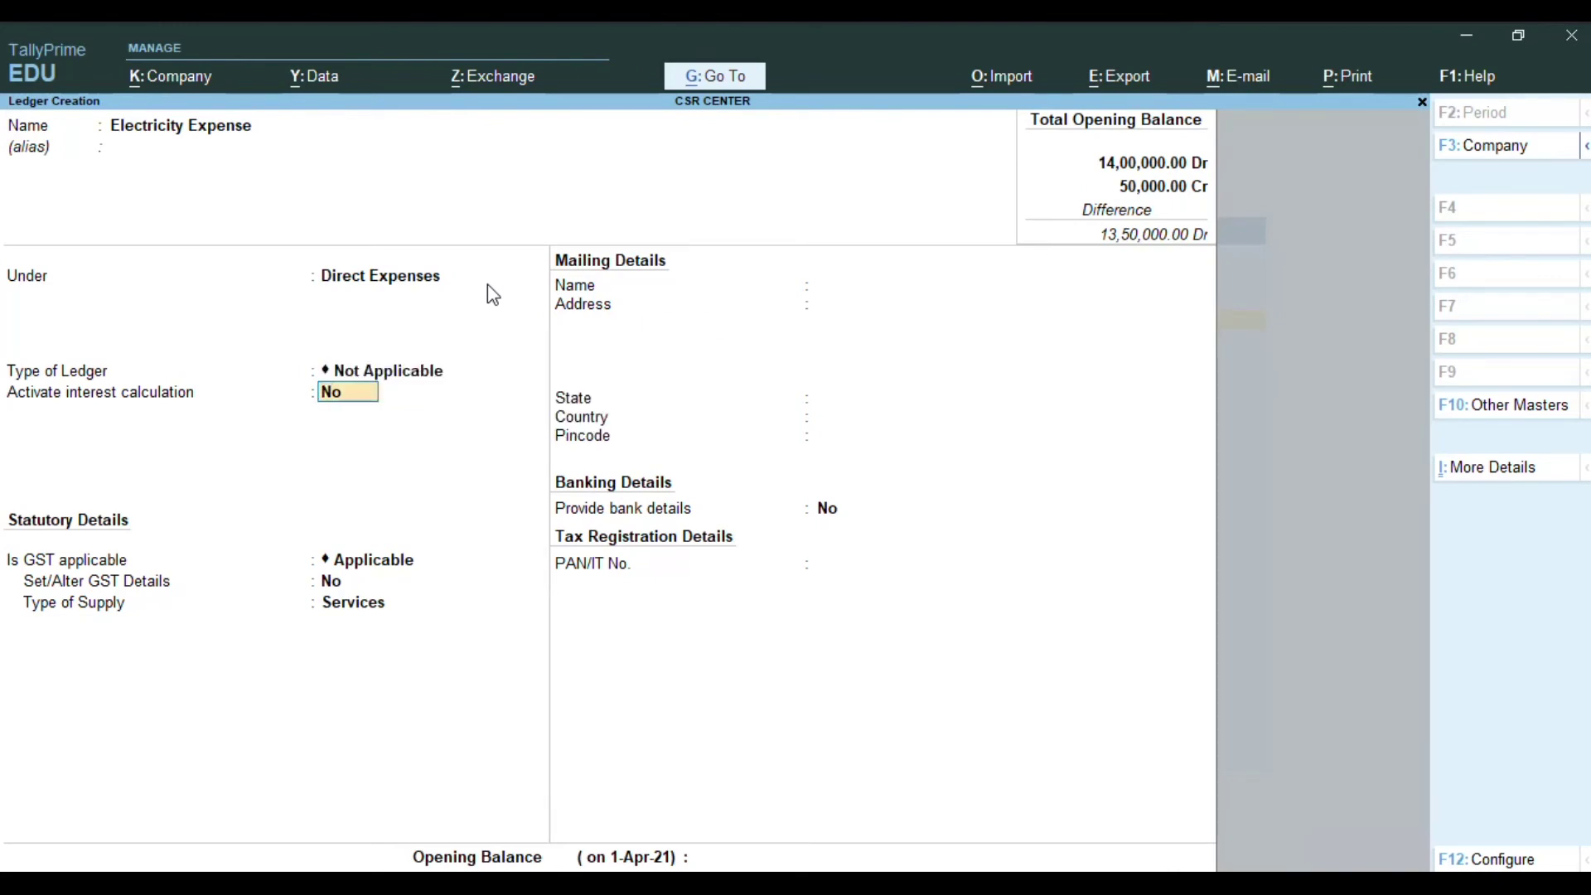
key("Return")
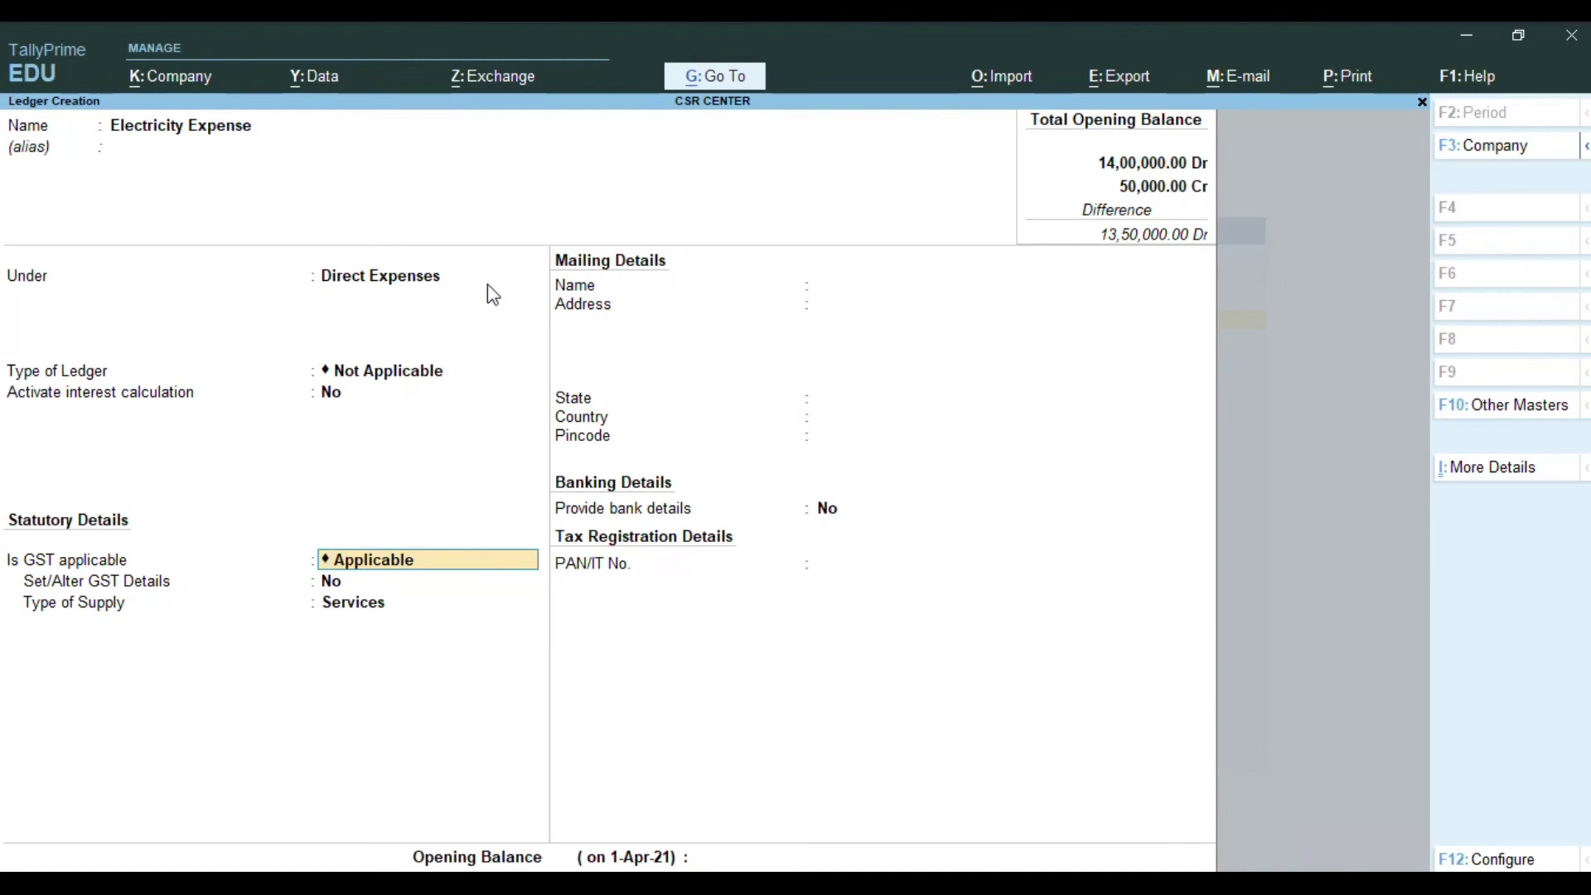
Step: Set GST applicability and inclusion in assessable value calculation to Not Applicable for the Electricity Expense ledger
key("BackSpace")
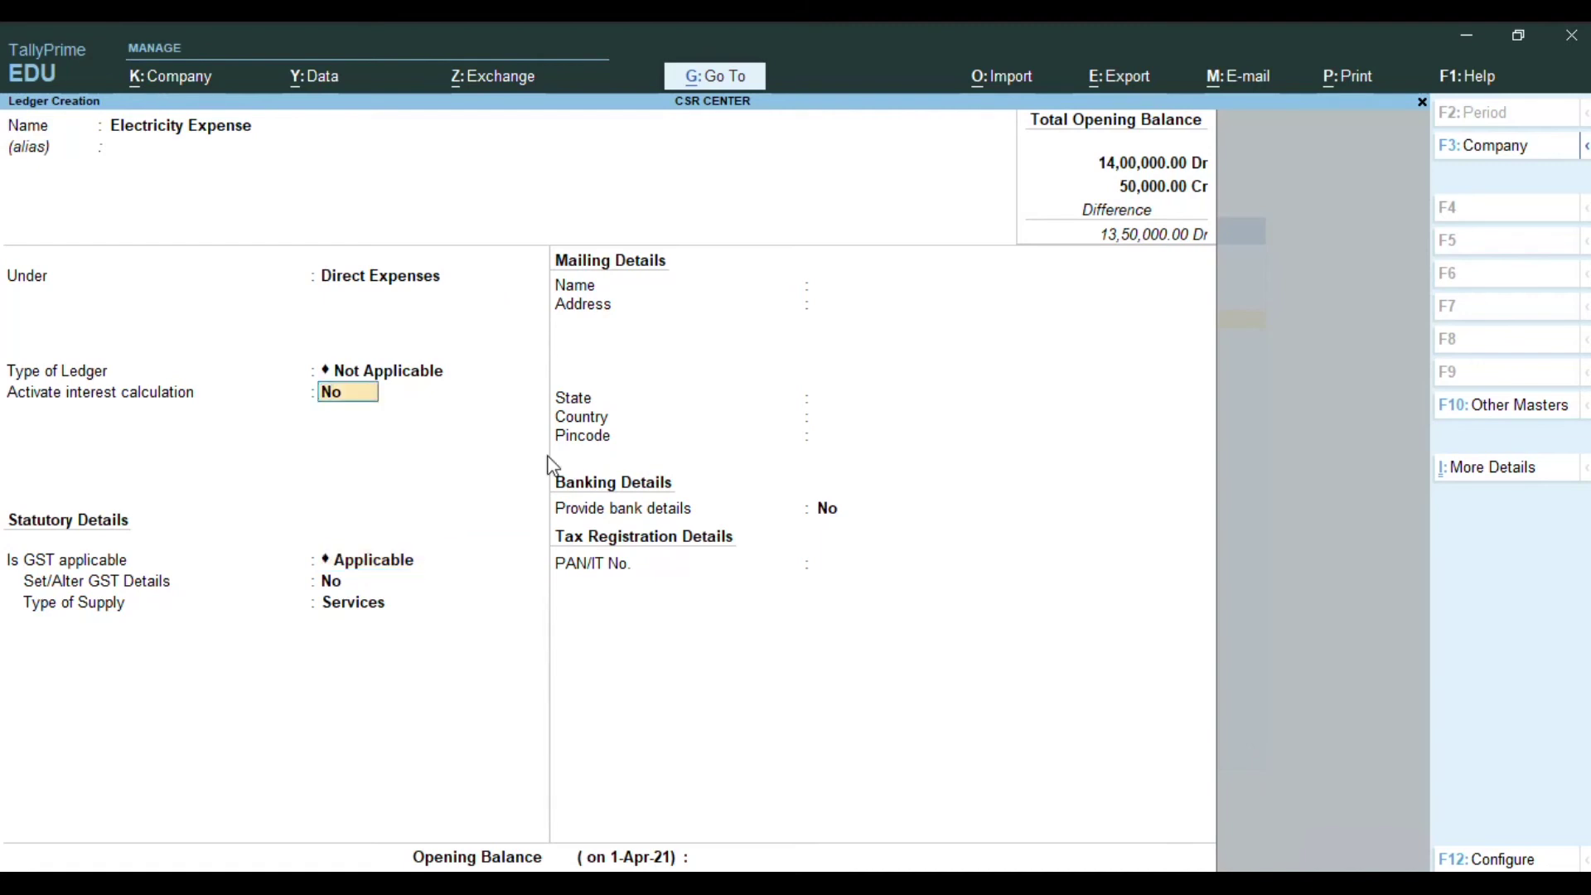
key("Return")
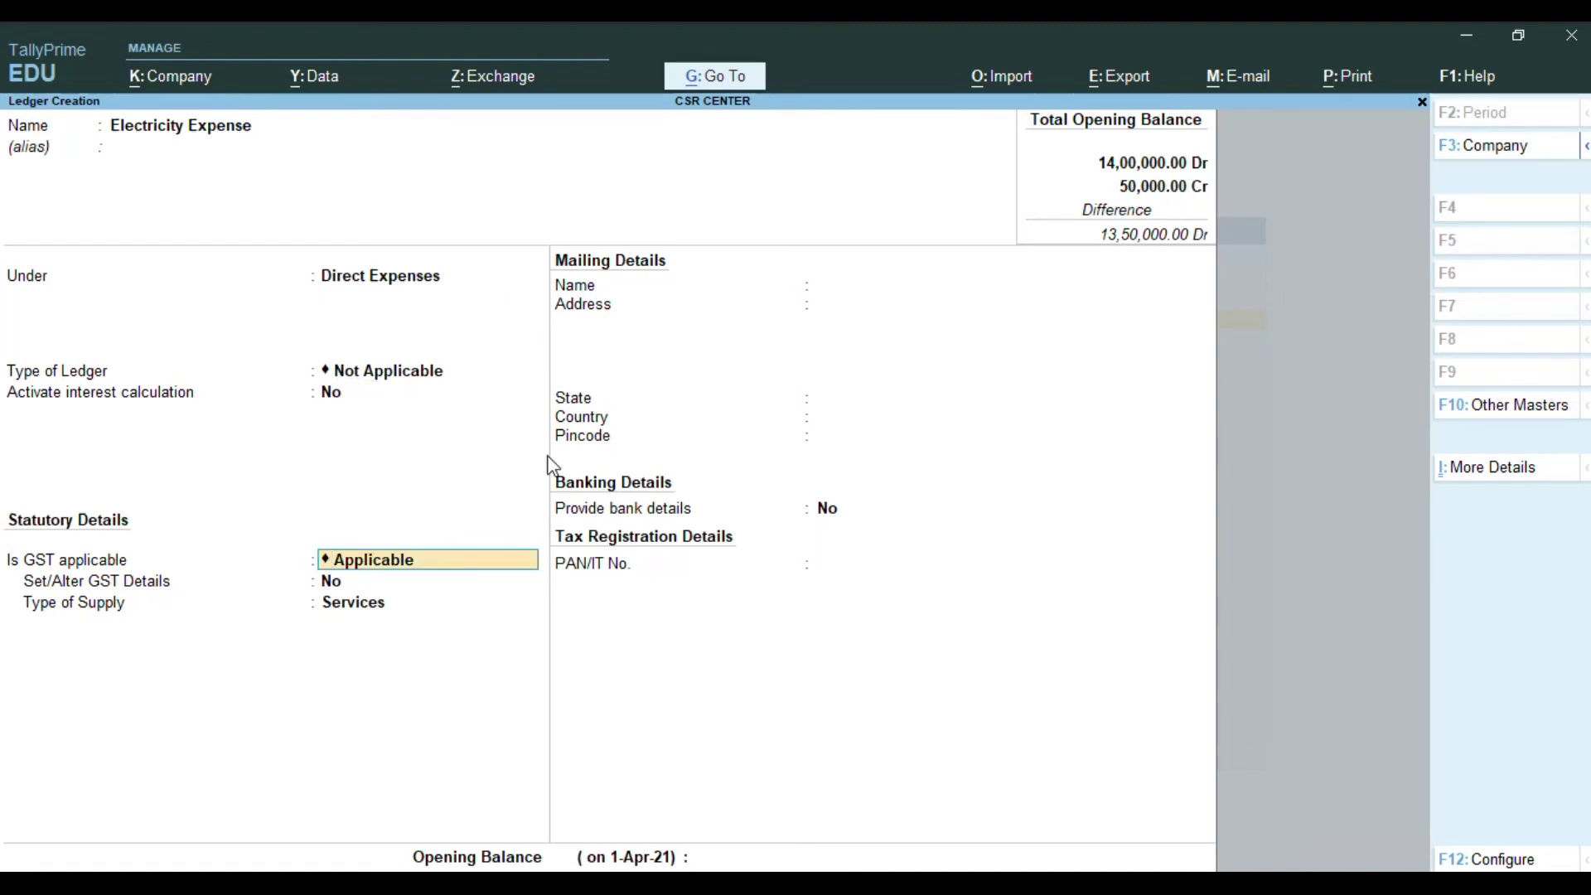
type("N")
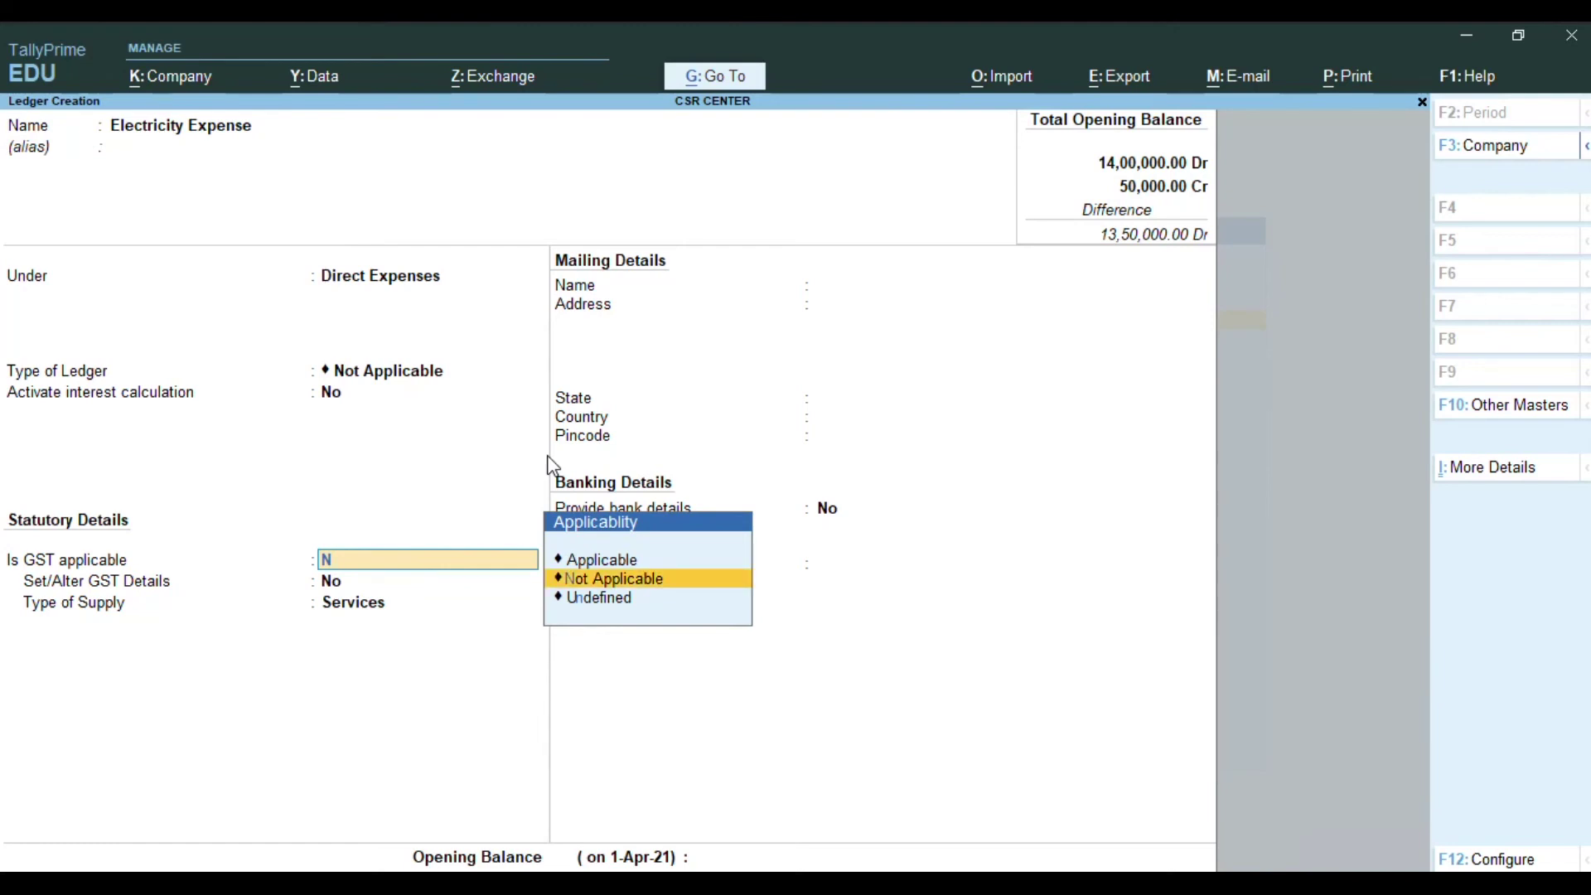
key("Return")
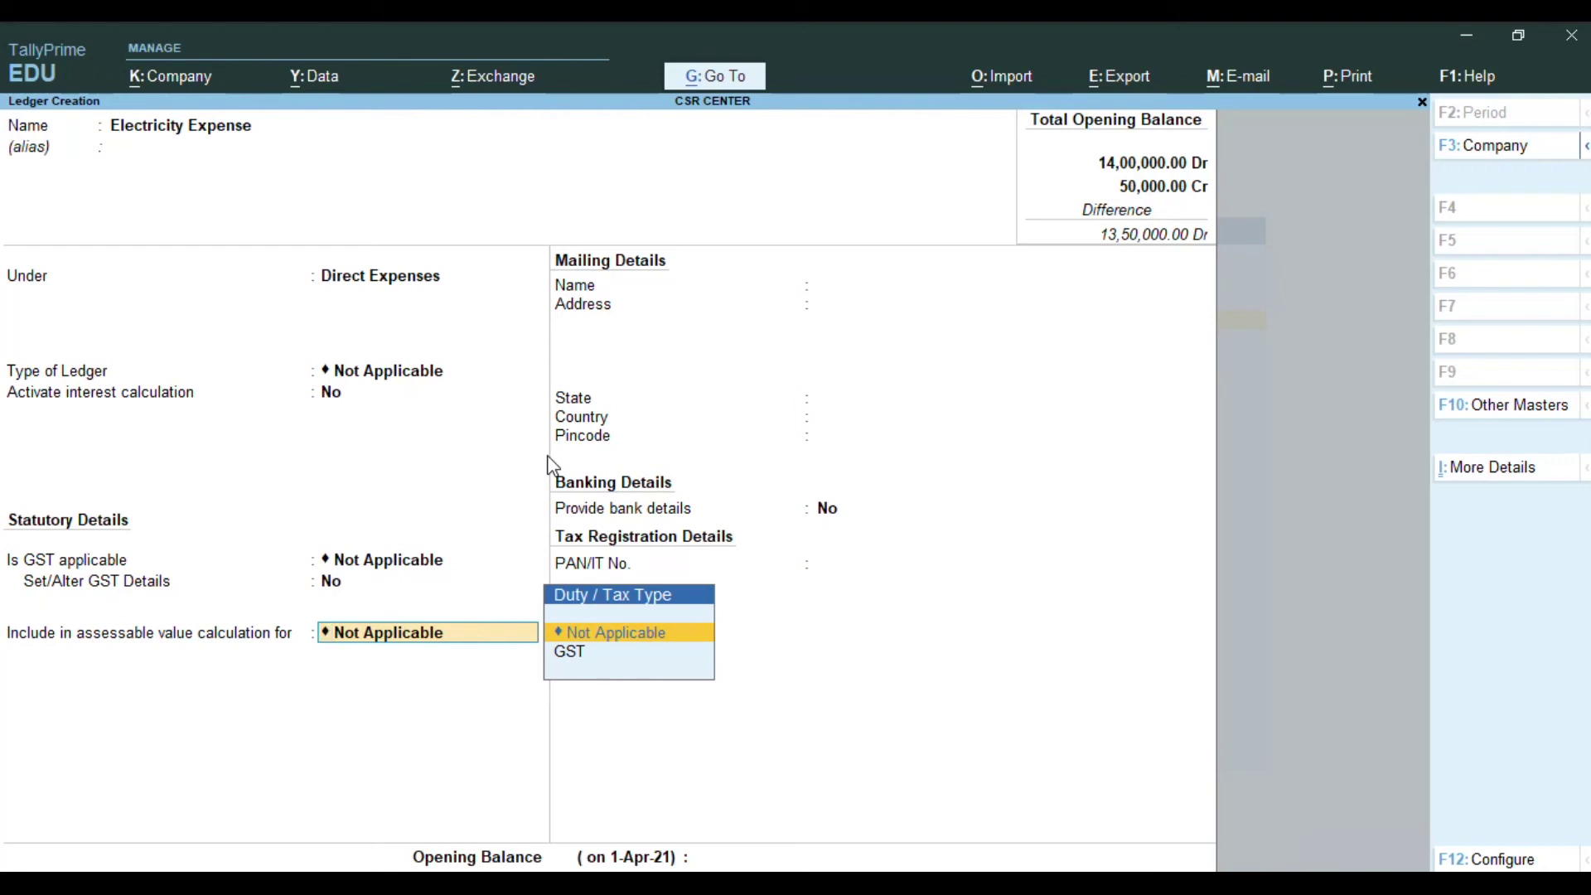
key("Return")
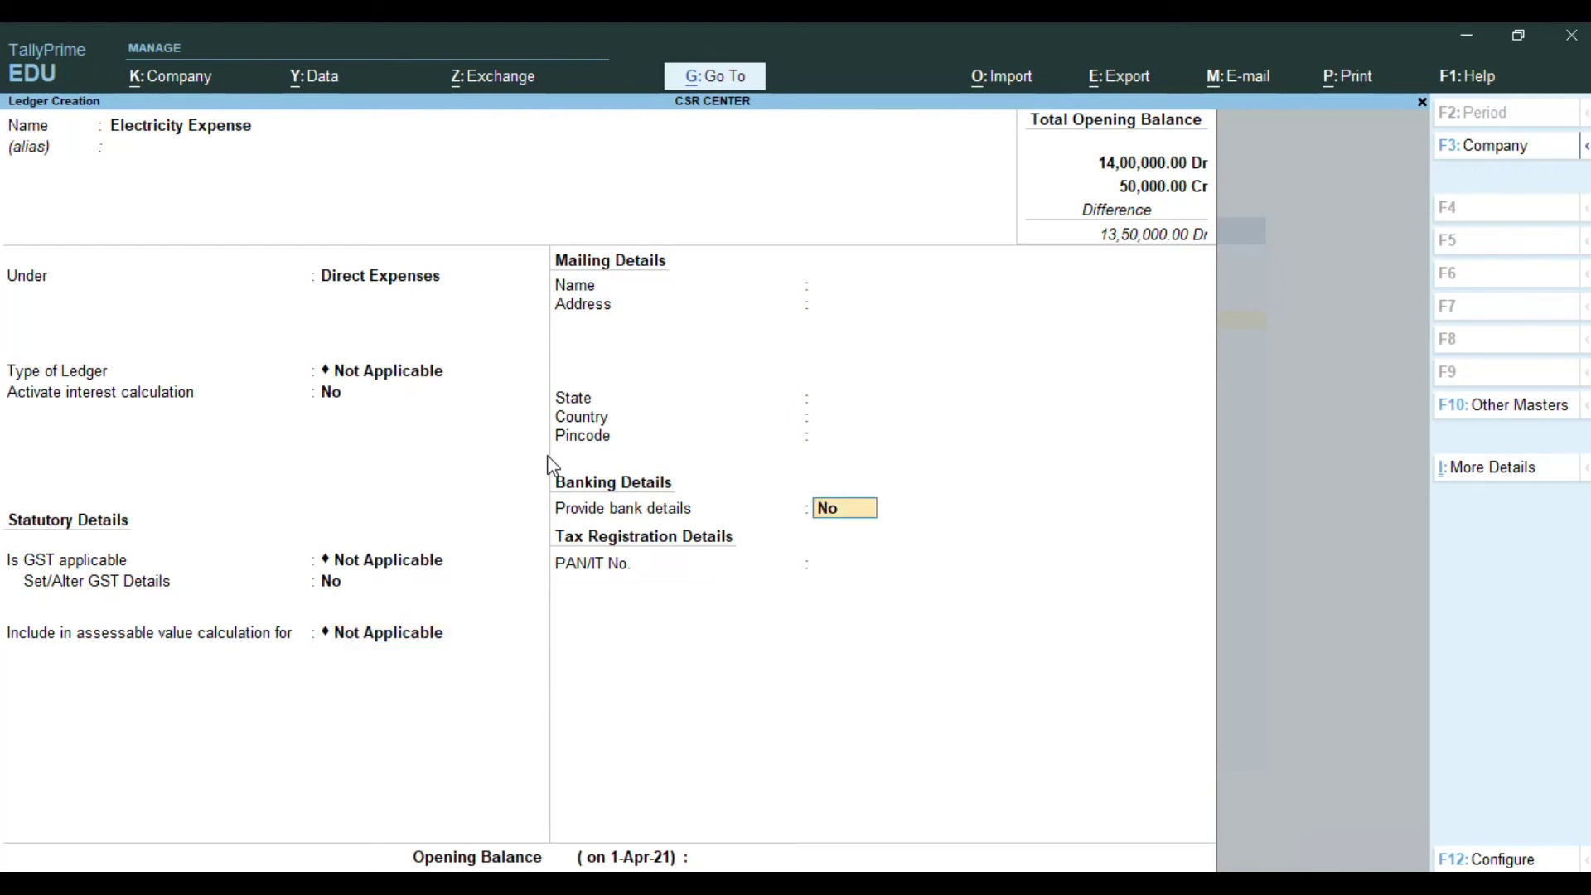
Step: Save the Electricity Expense ledger with bank details set to No and the opening balance blank
key("Return")
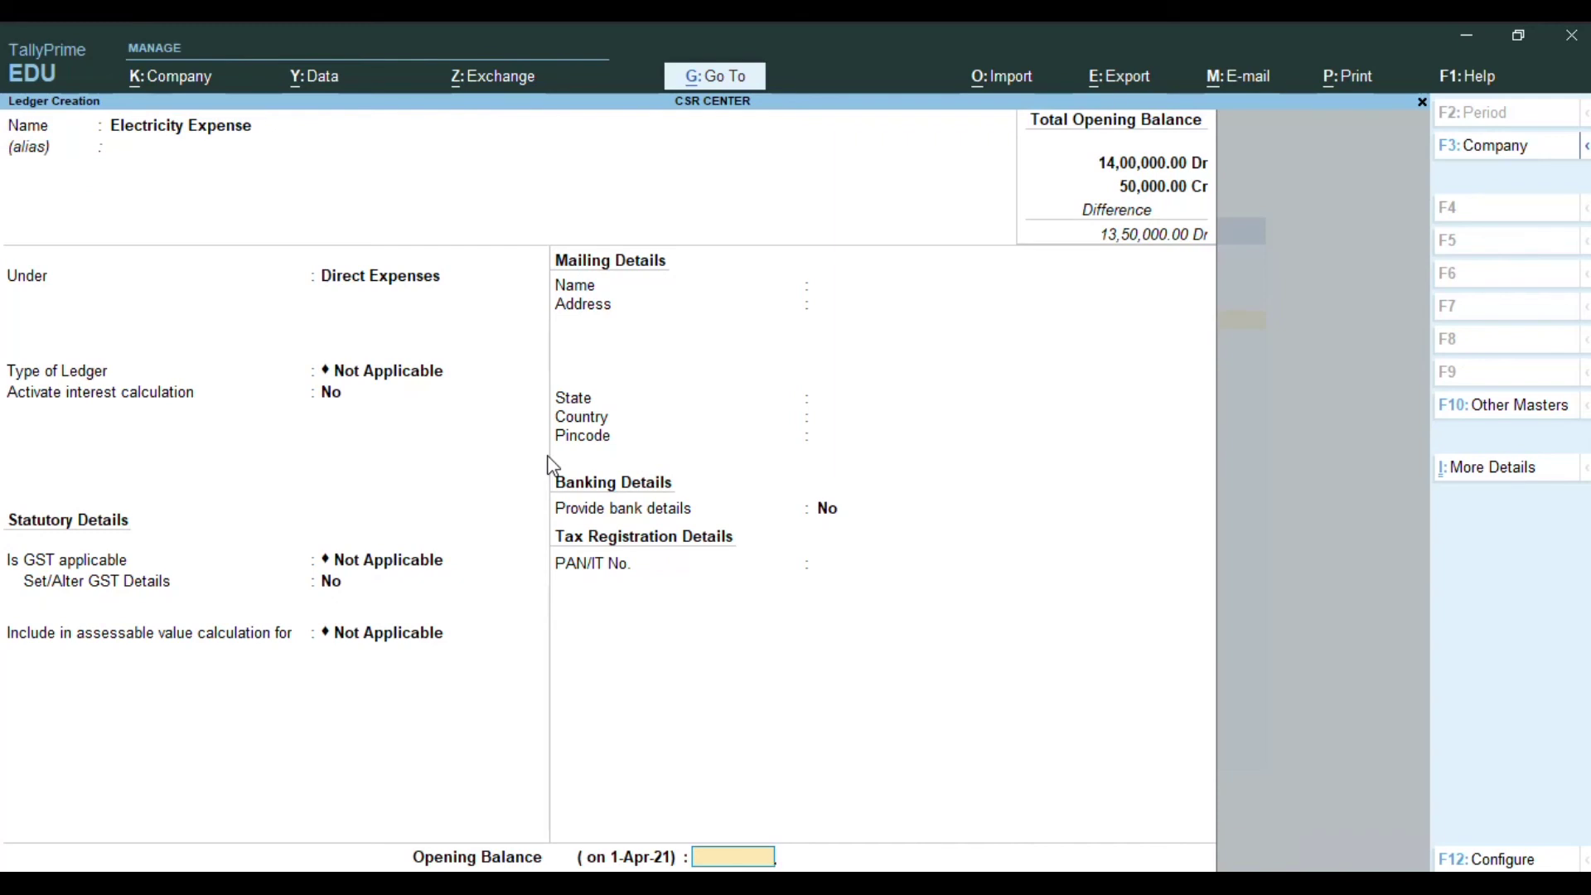
key("Return")
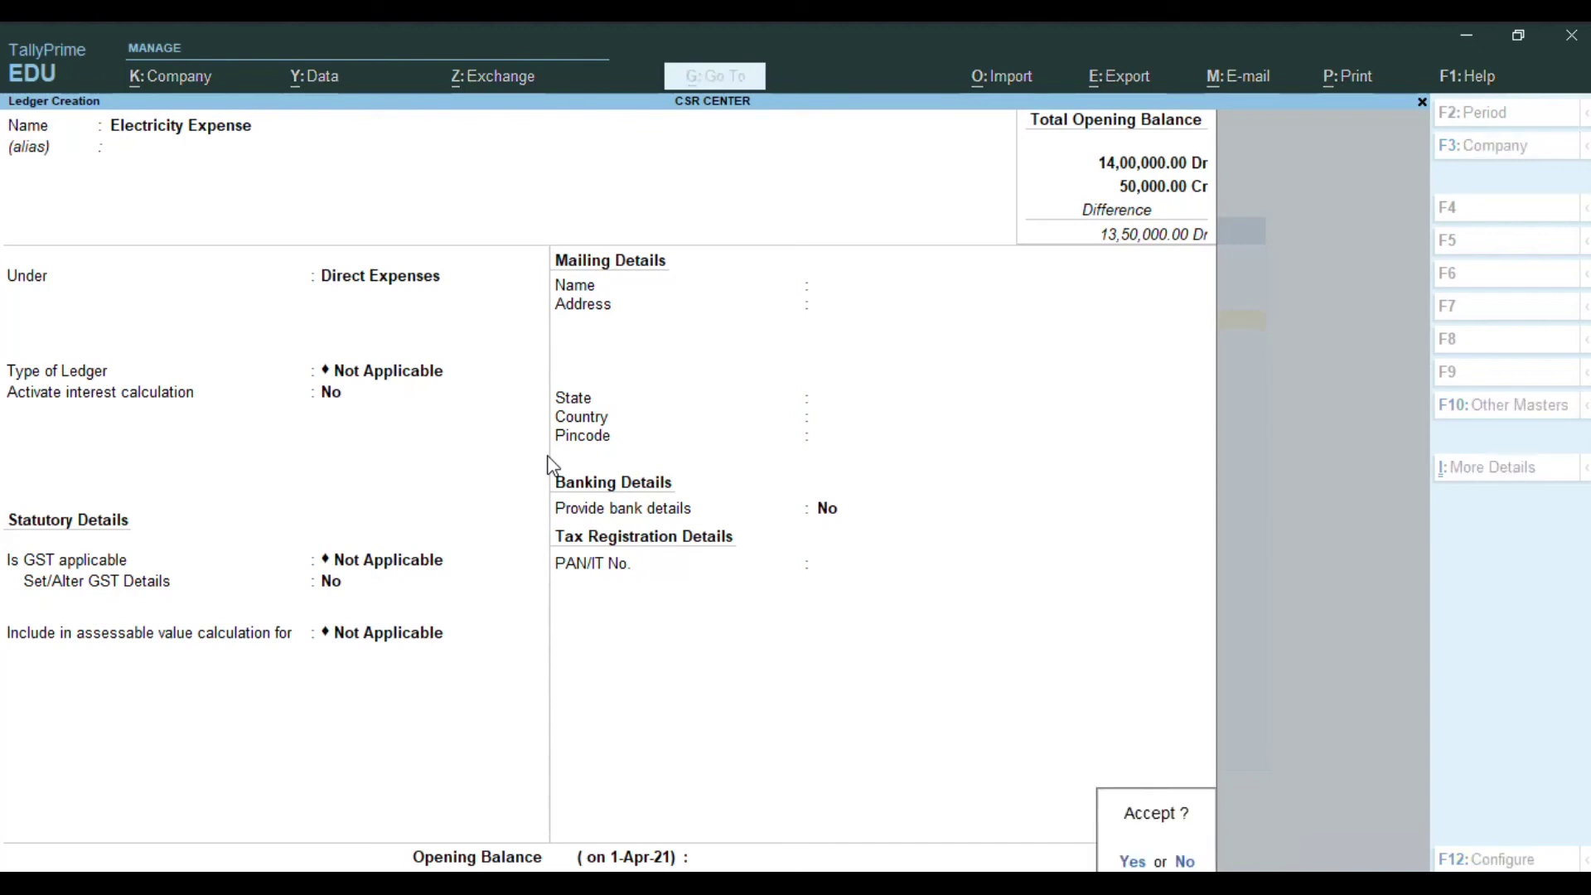
key("Return")
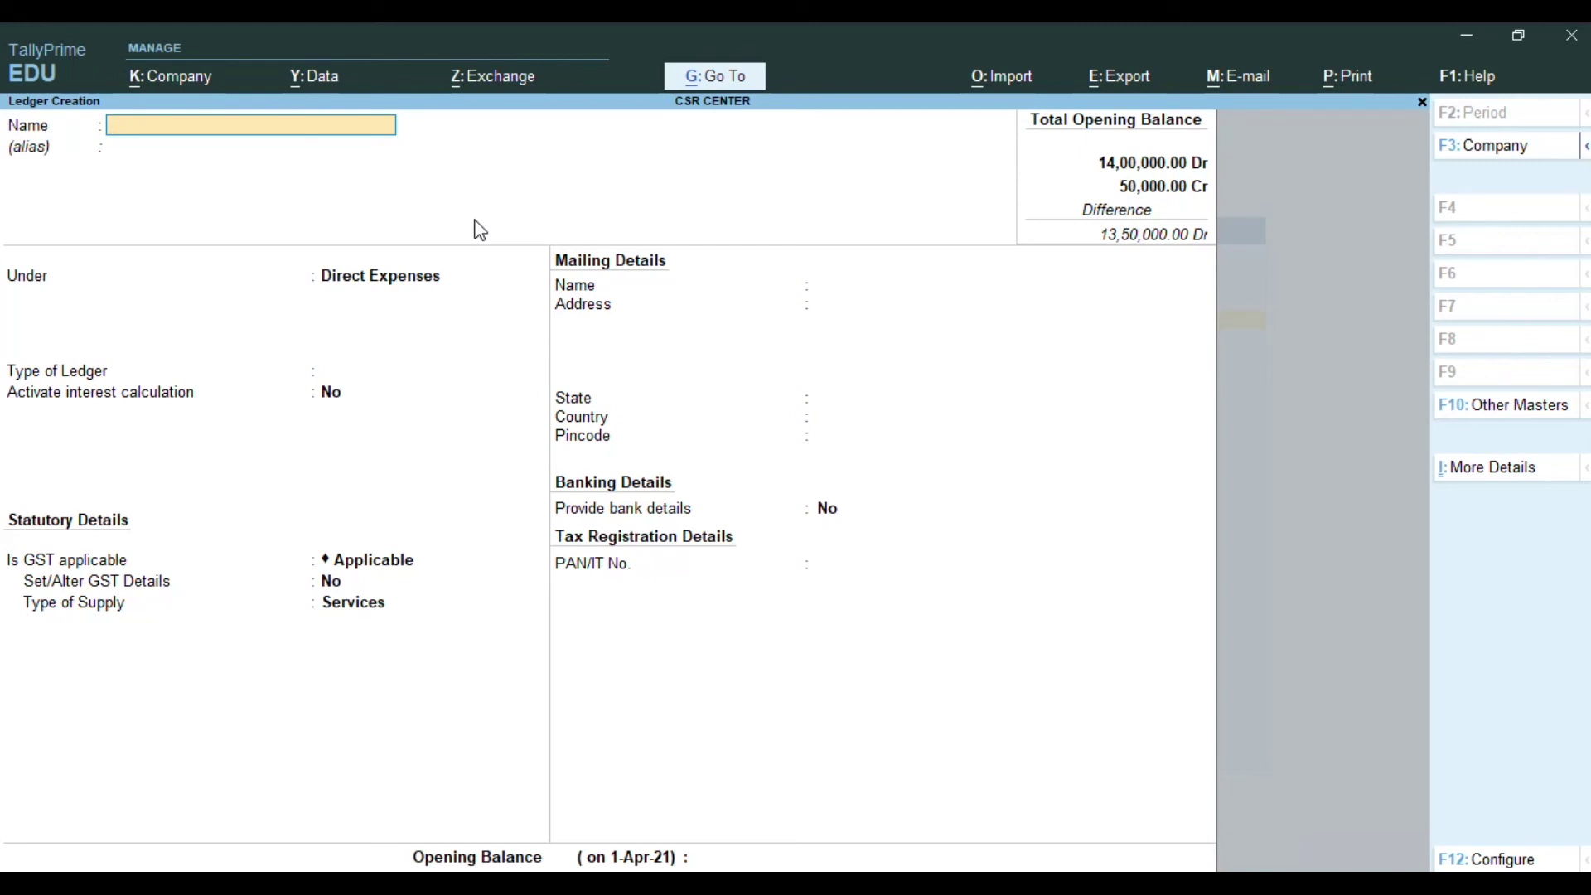
Step: Name the next ledger Wages under Direct Expenses, with ledger type Not Applicable and interest calculation No
type("Wages")
key("Return")
key("Return")
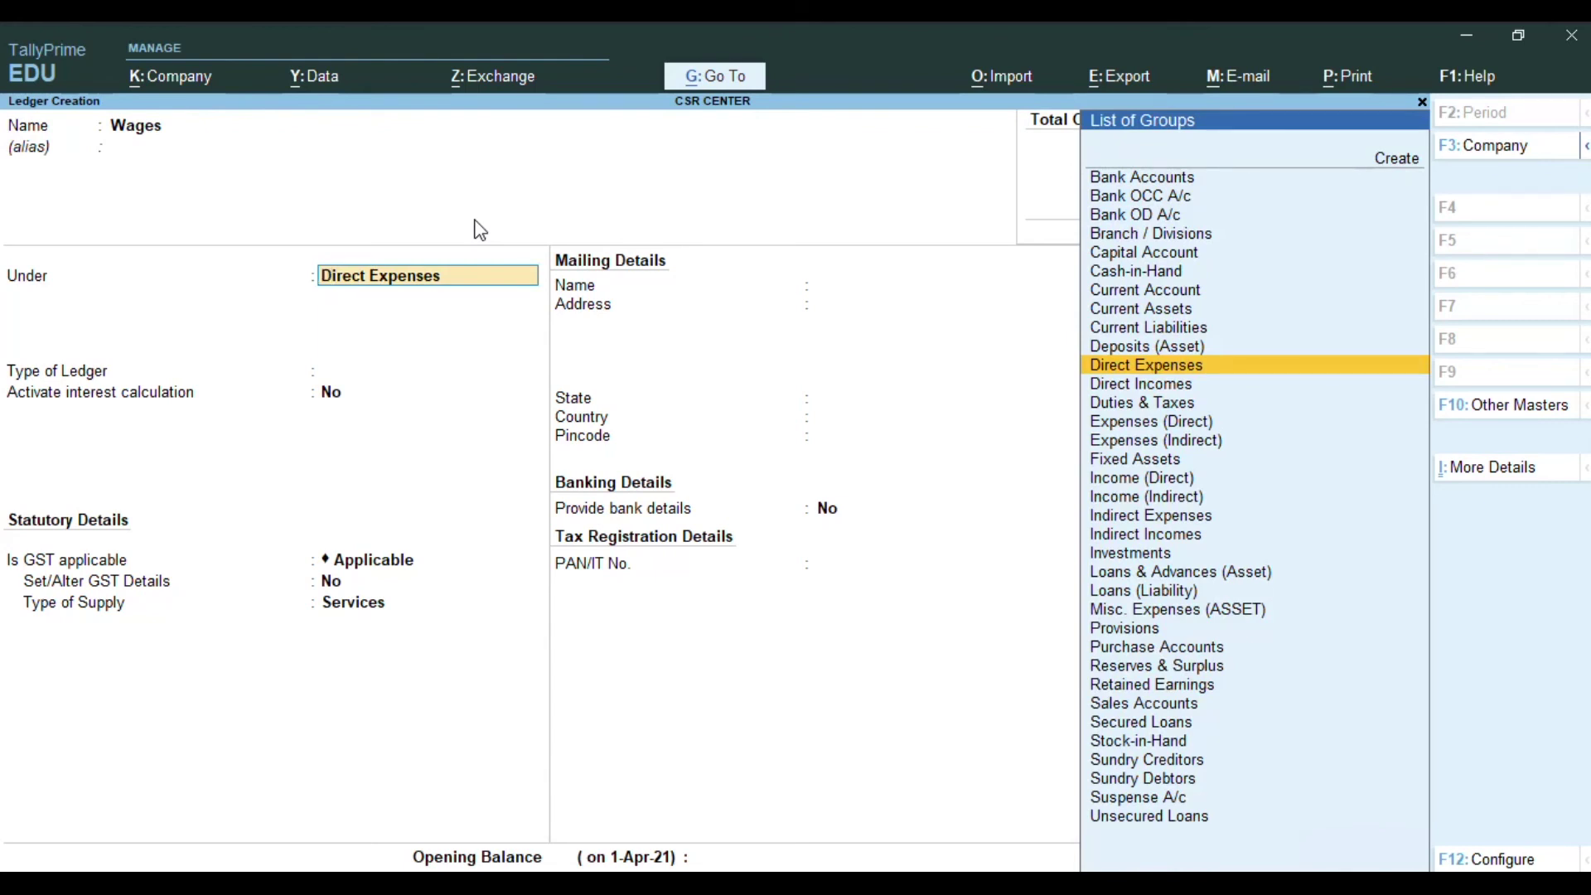
key("Return")
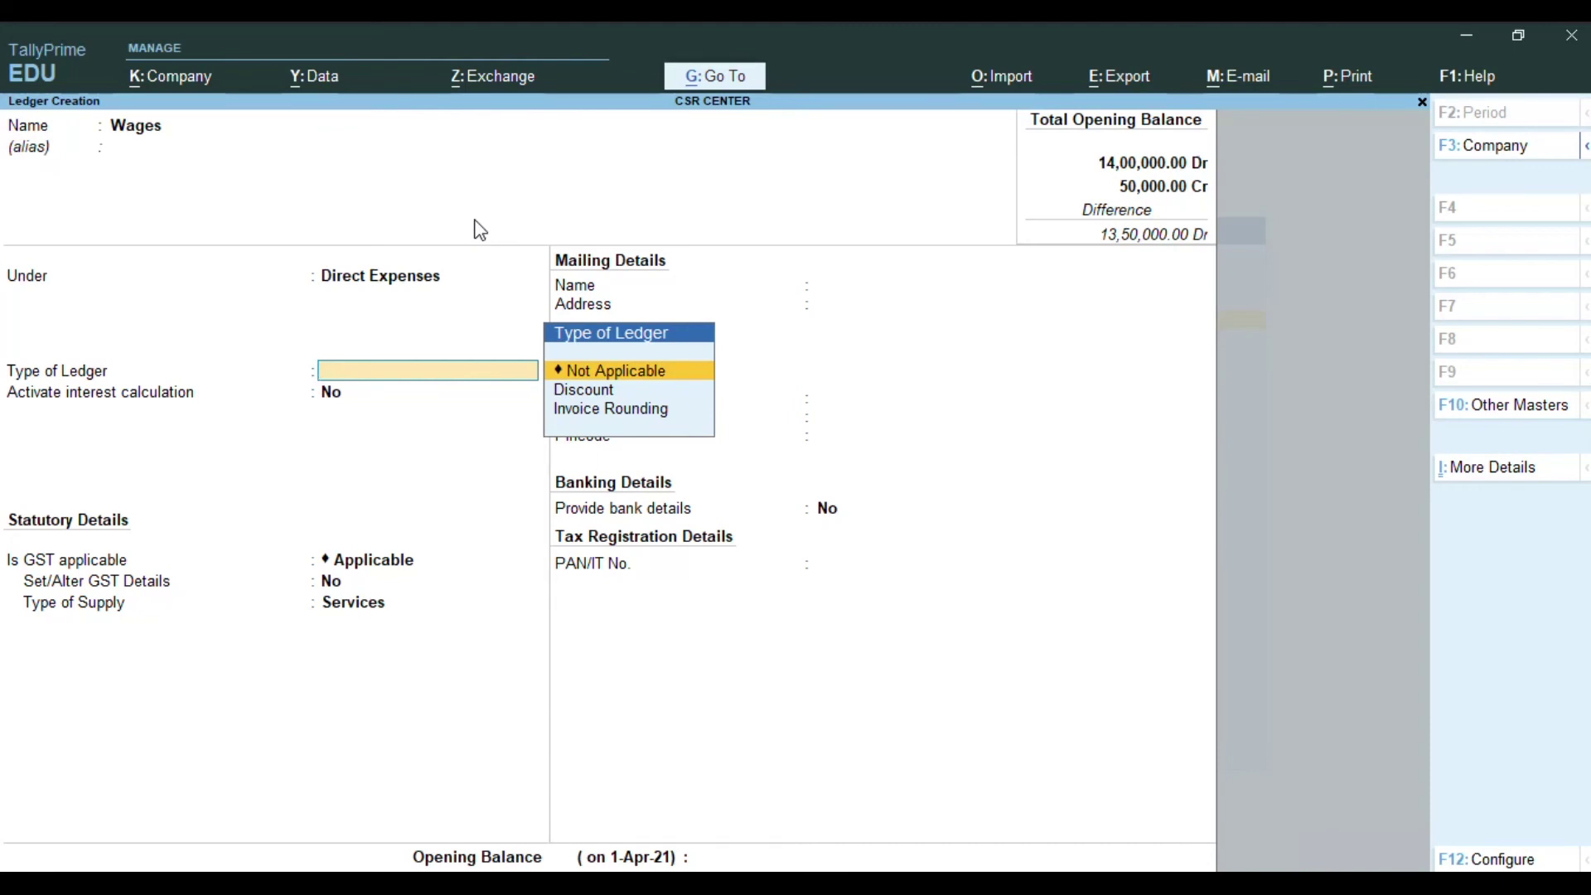
key("Return")
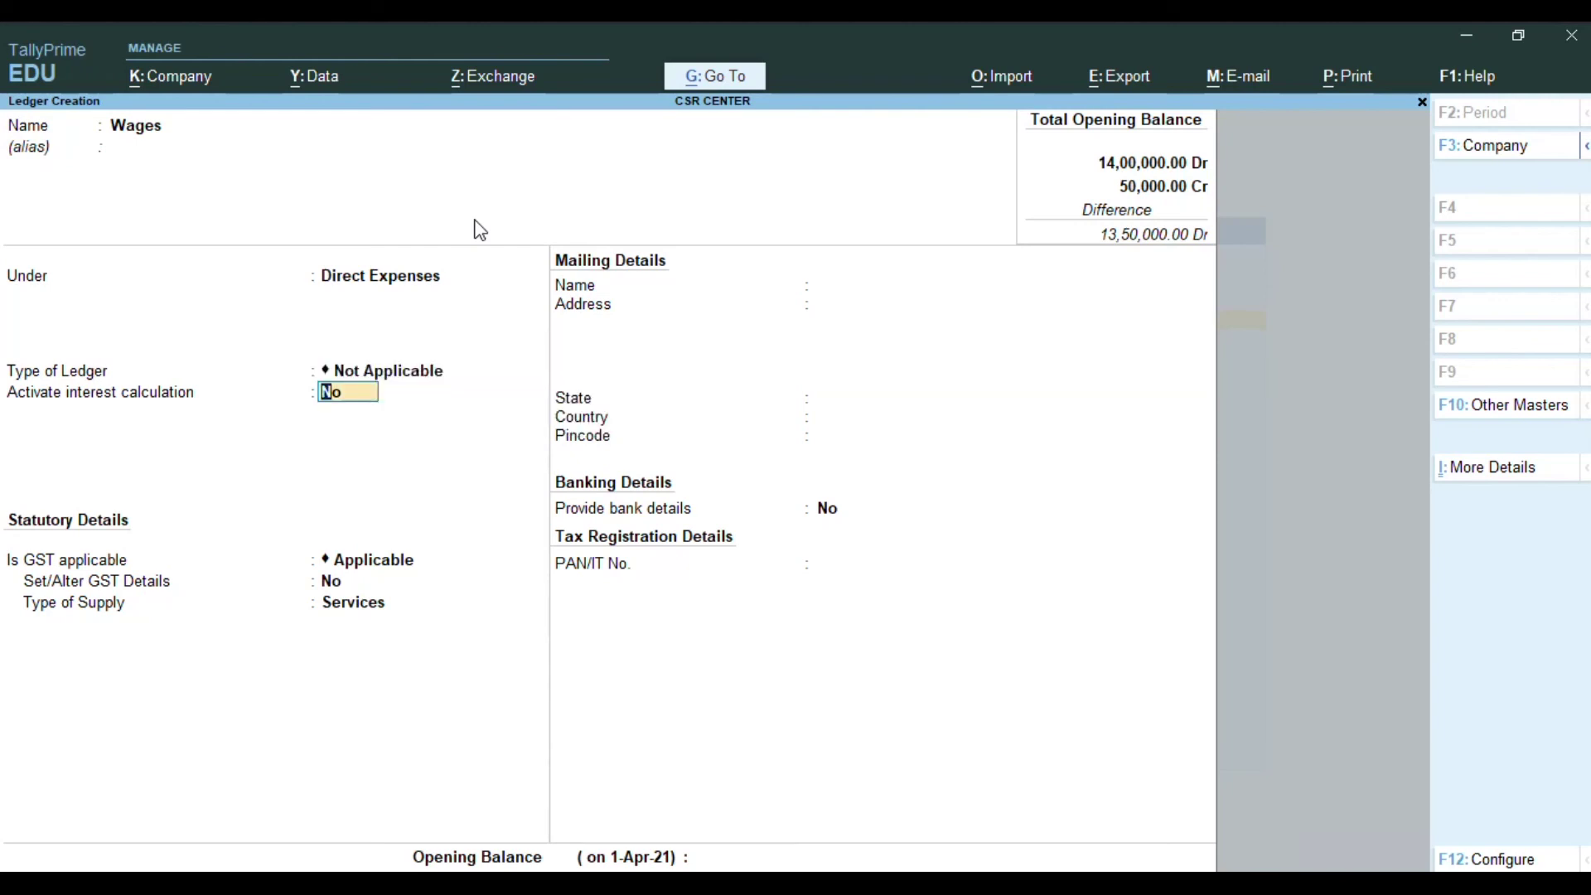
key("Return")
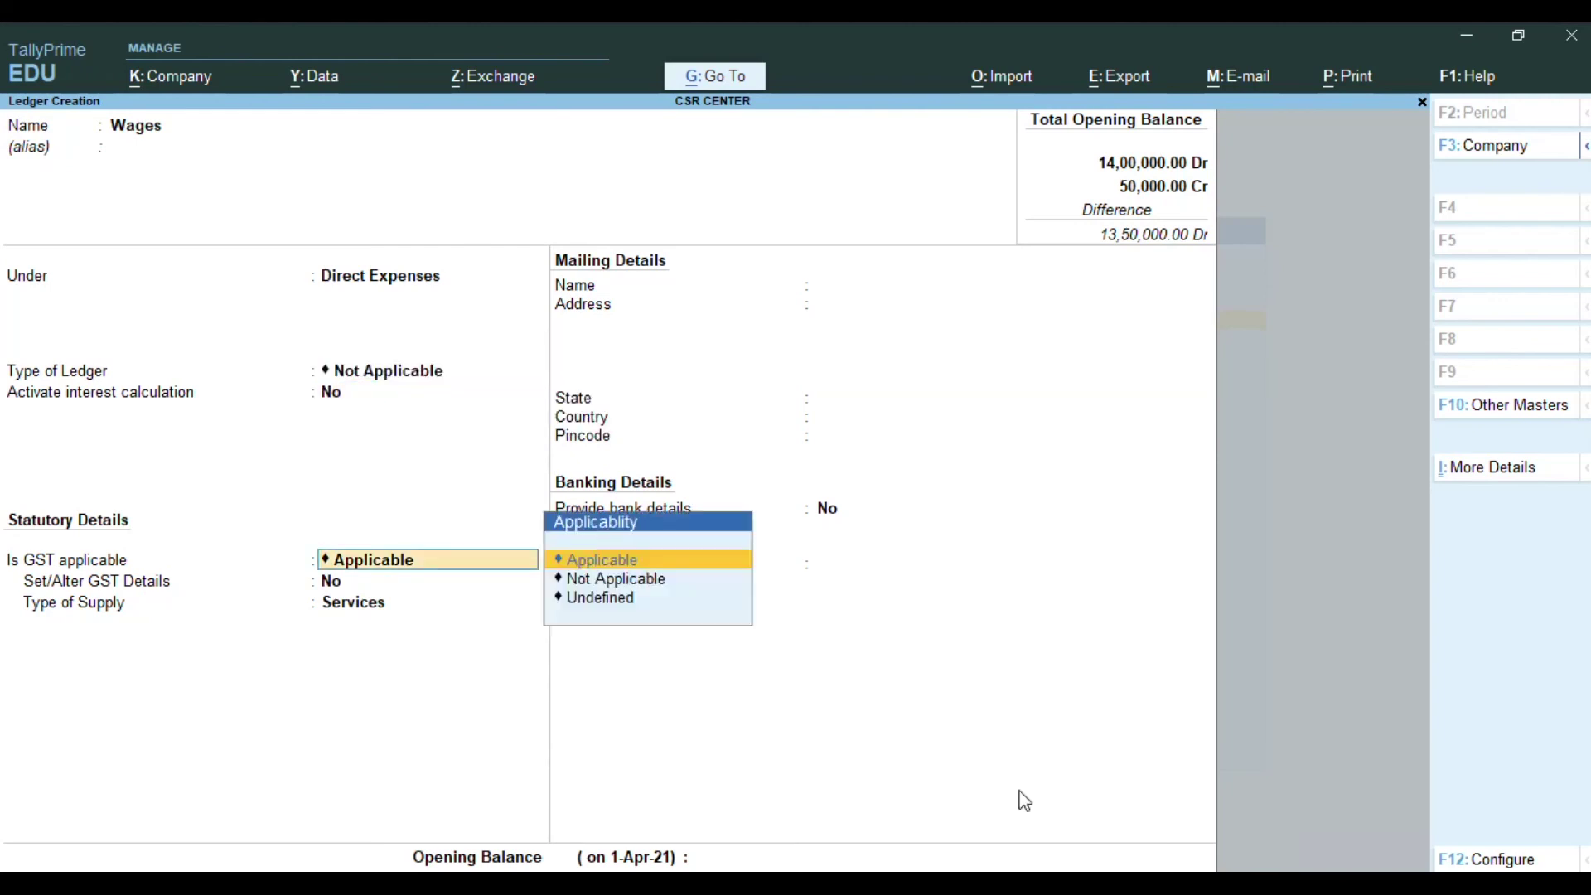
Step: Set GST applicability and assessable value calculation to Not Applicable for Wages, and save the ledger with bank details No and a blank opening balance
key("Down")
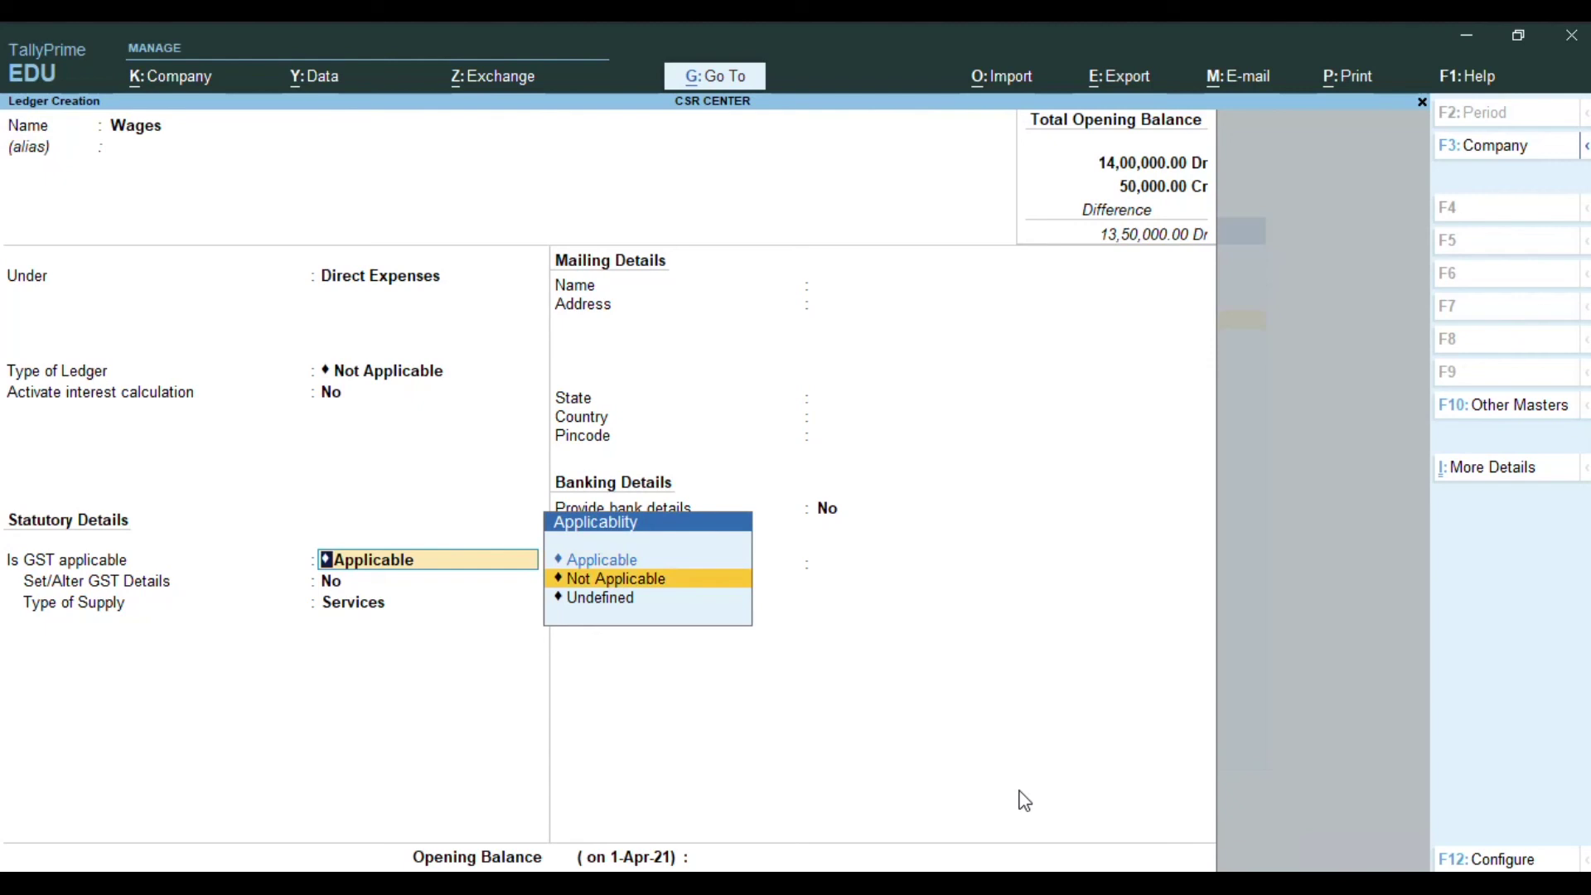
key("Return")
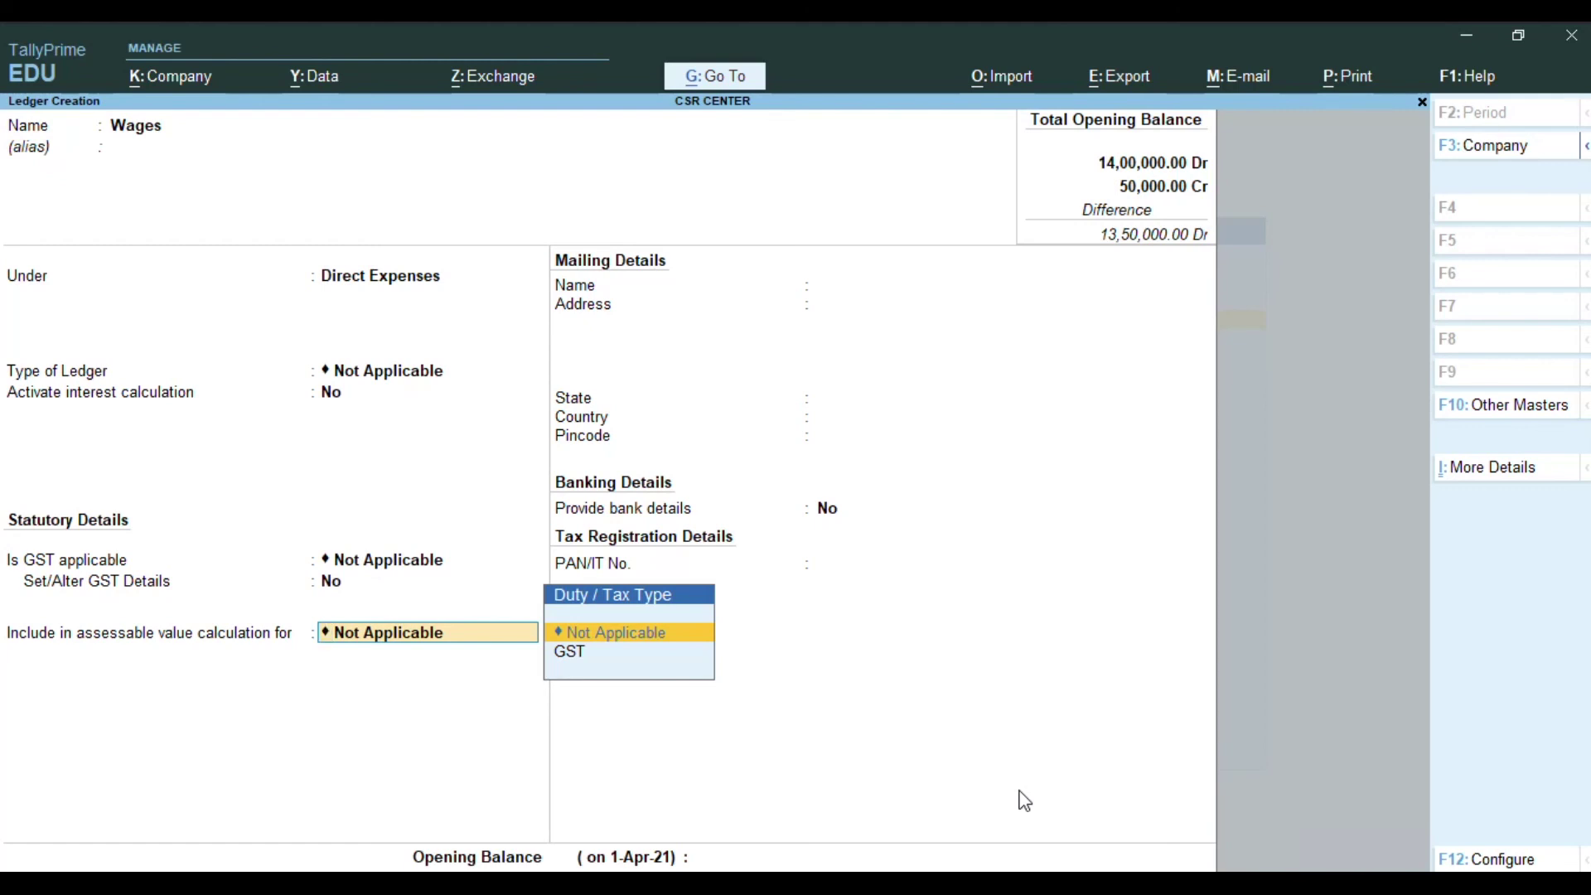
key("Return")
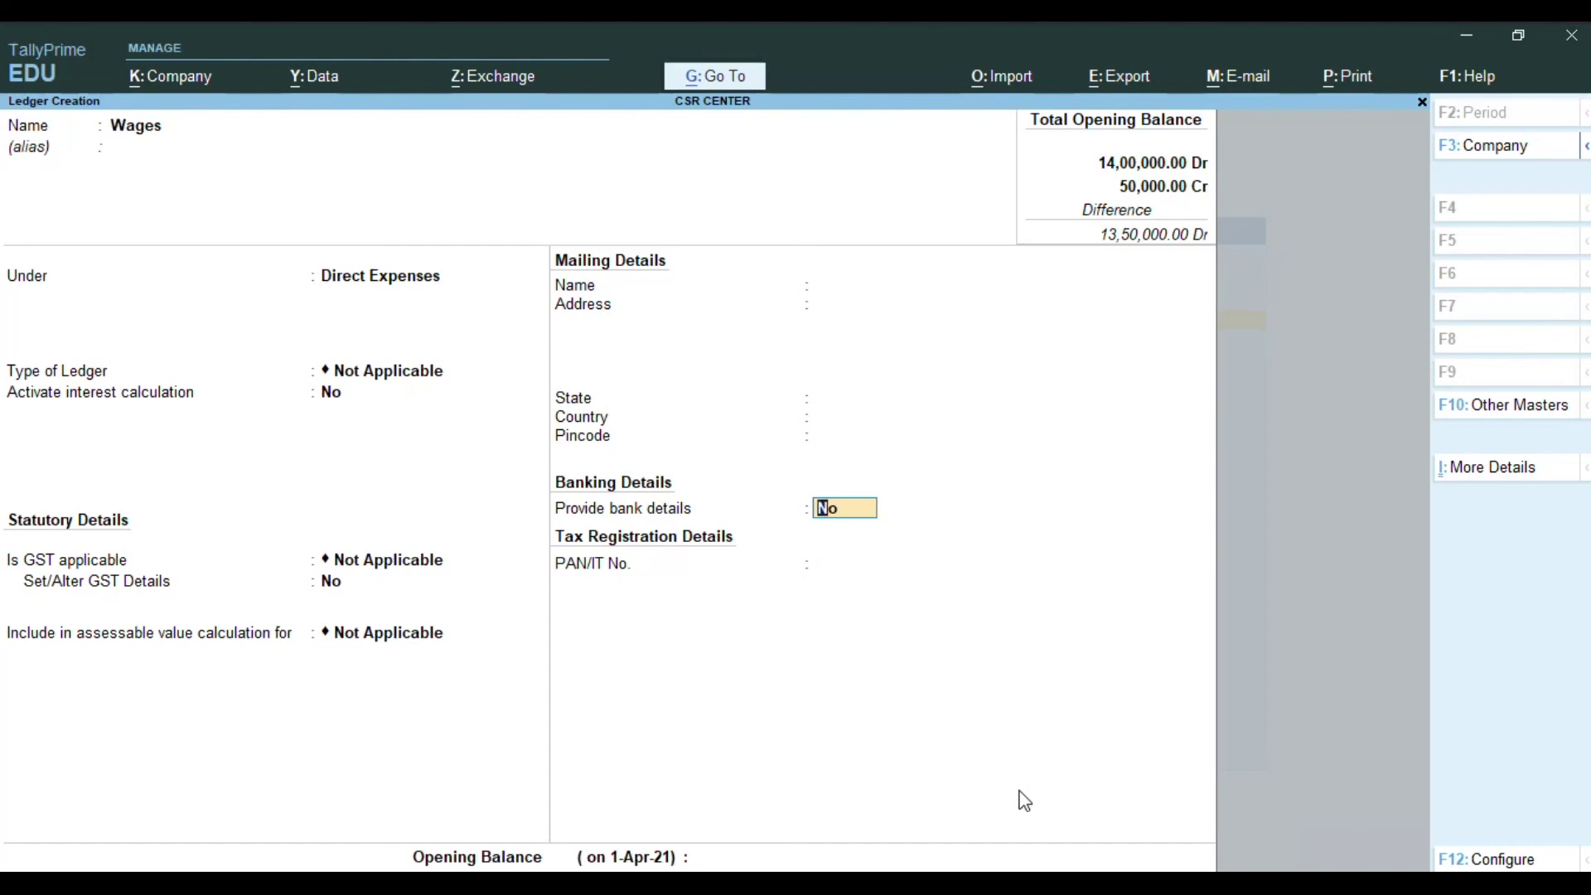
key("Return")
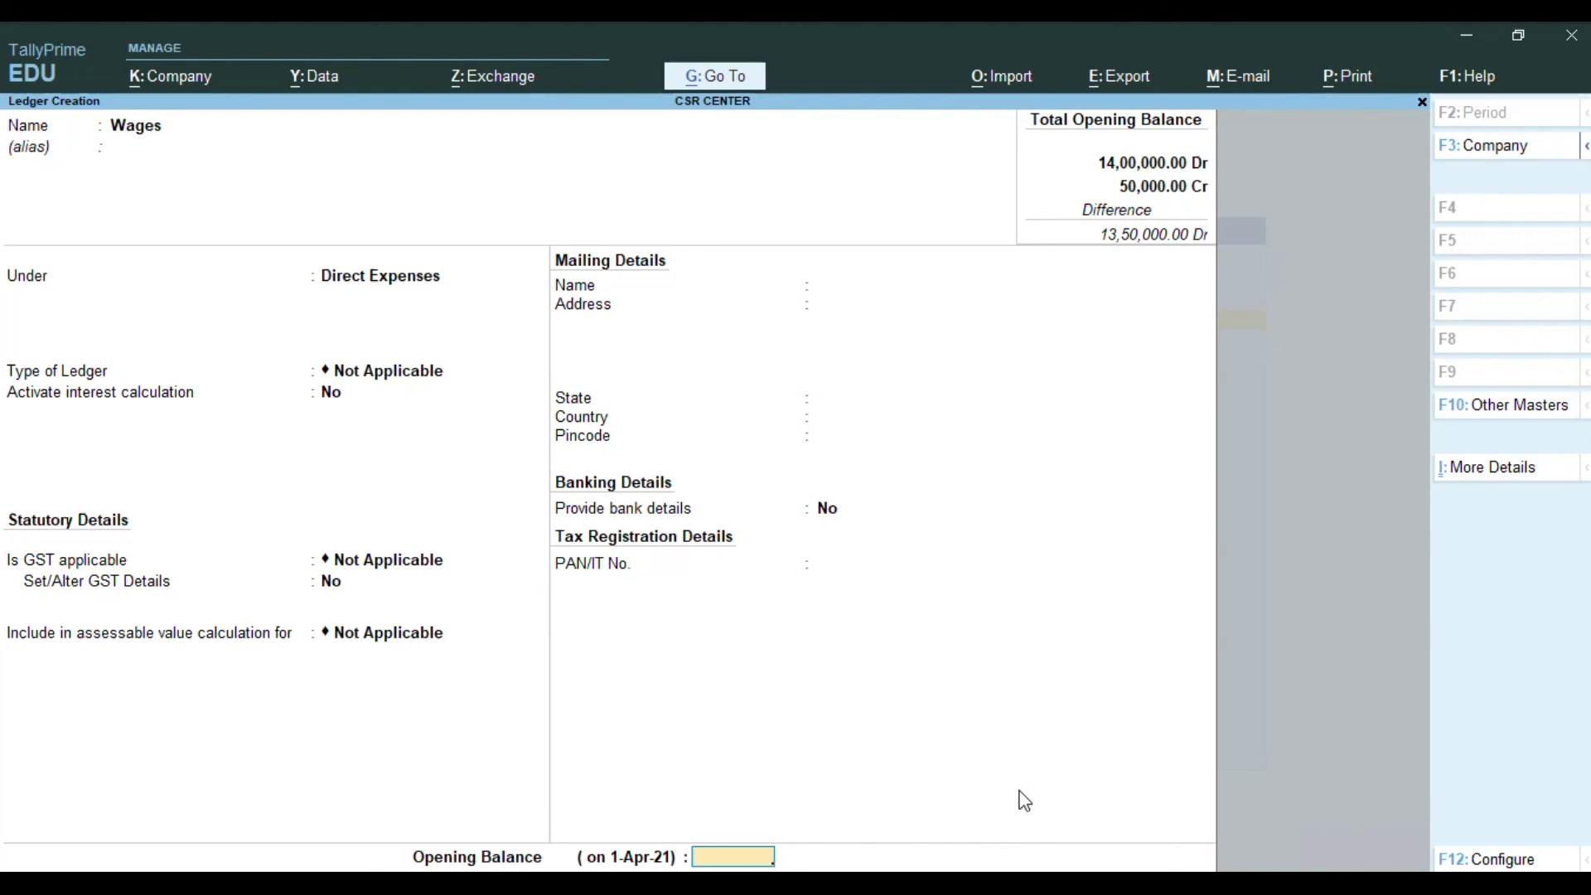
key("Return")
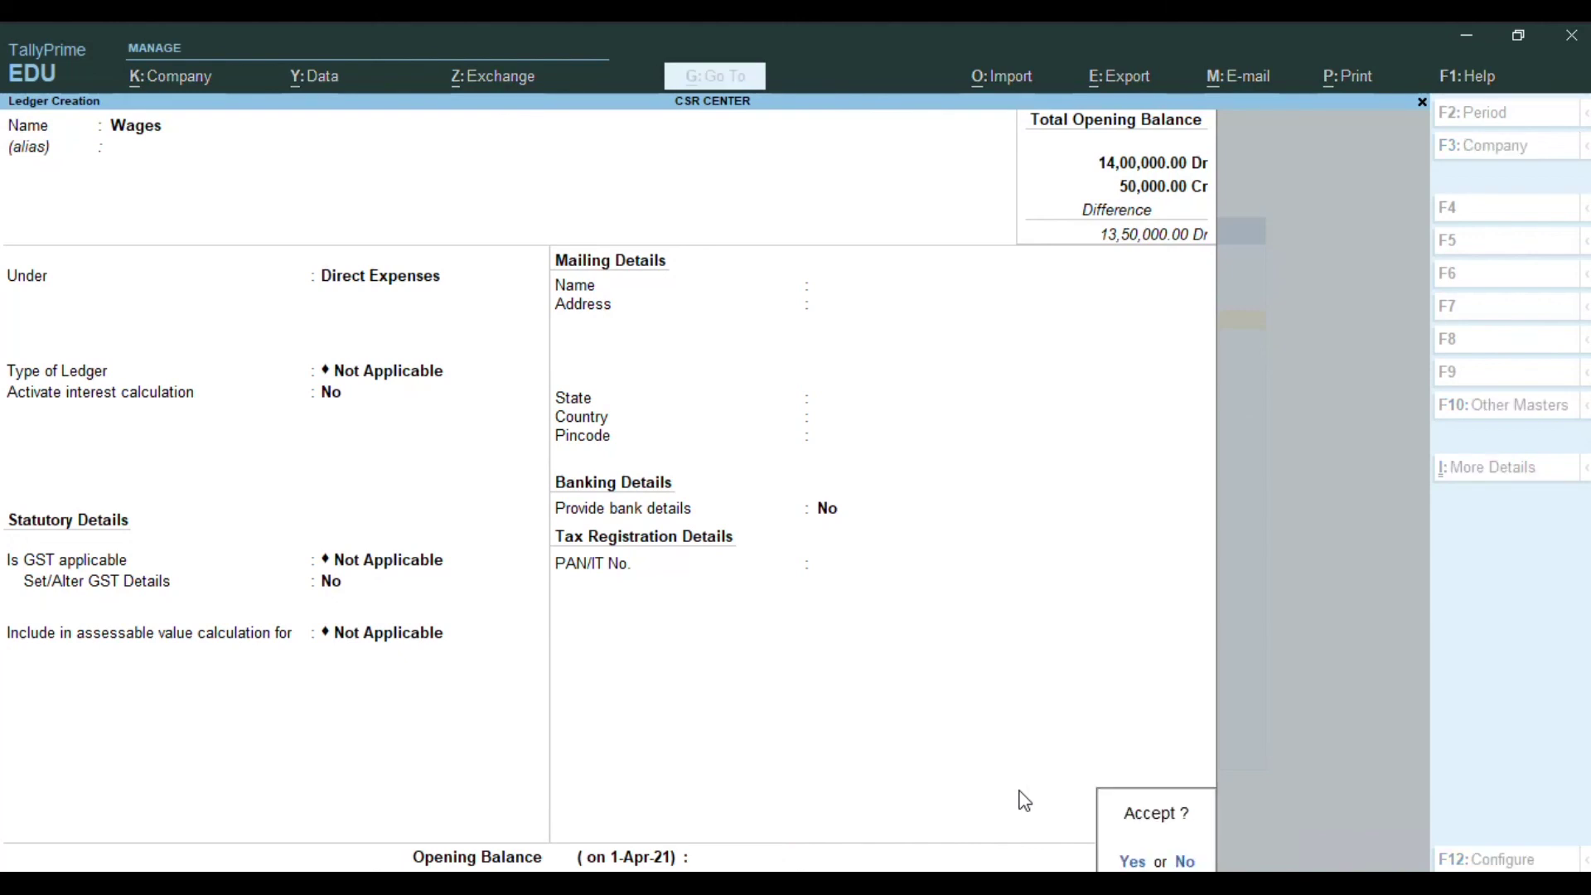
key("Return")
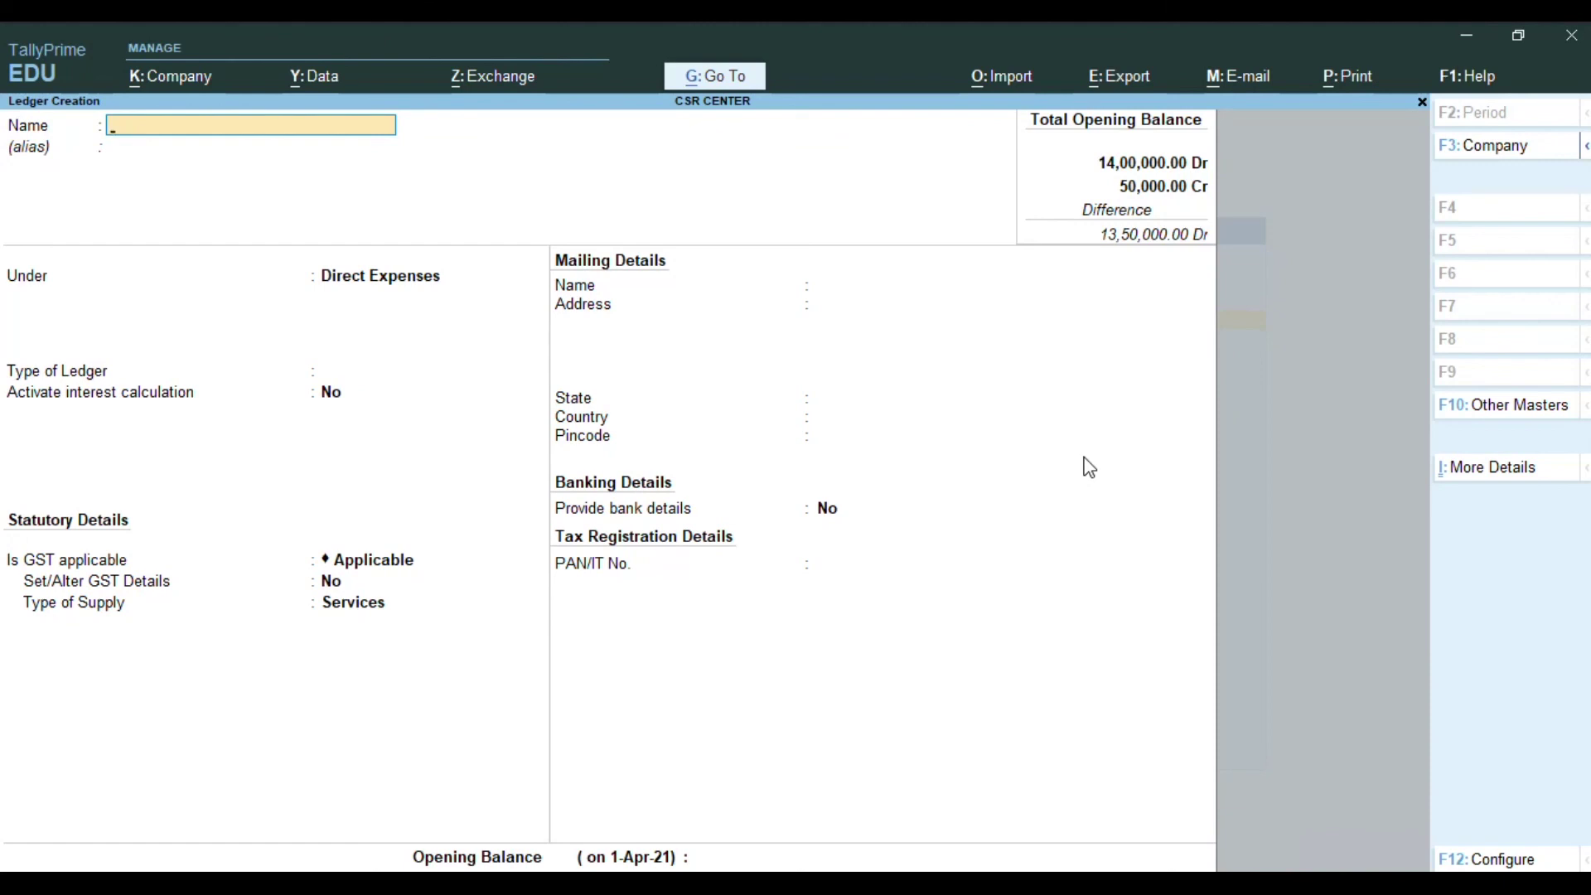